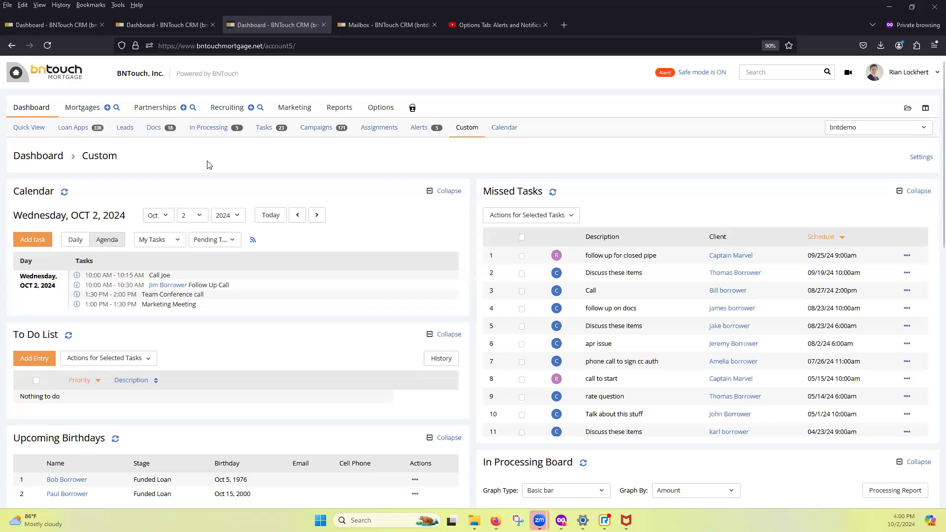
Step: Open the mortgage information of the second funded loan in the pipeline, the first one with a 9.5% rate
left_click(91, 112)
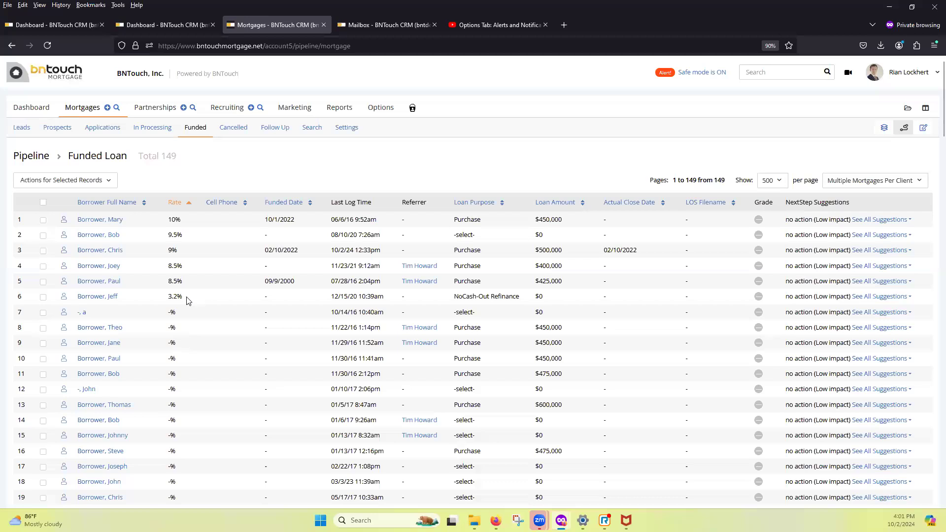
left_click(101, 238)
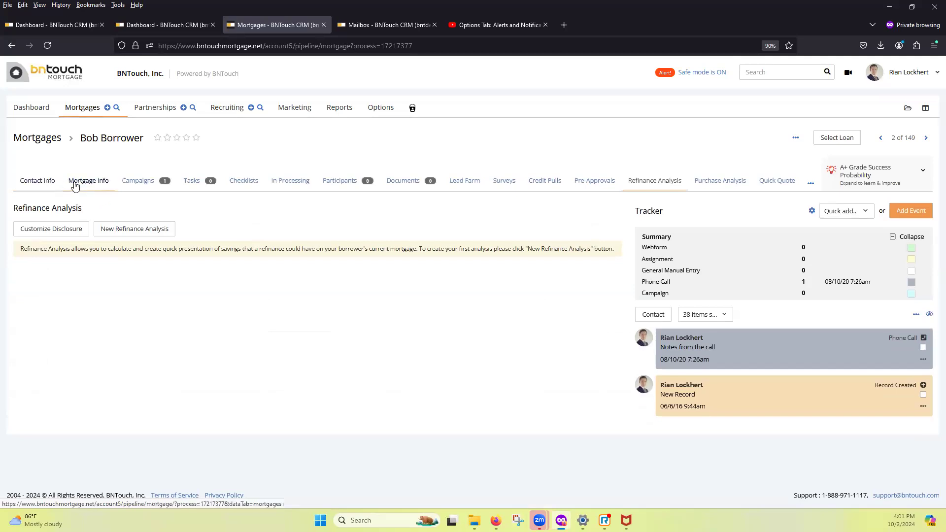
left_click(75, 185)
Step: Examine the borrower, mortgage, property, employment and survey question fields in the record's mortgage information
scroll(74, 306, "down", 2)
scroll(74, 306, "down", 7)
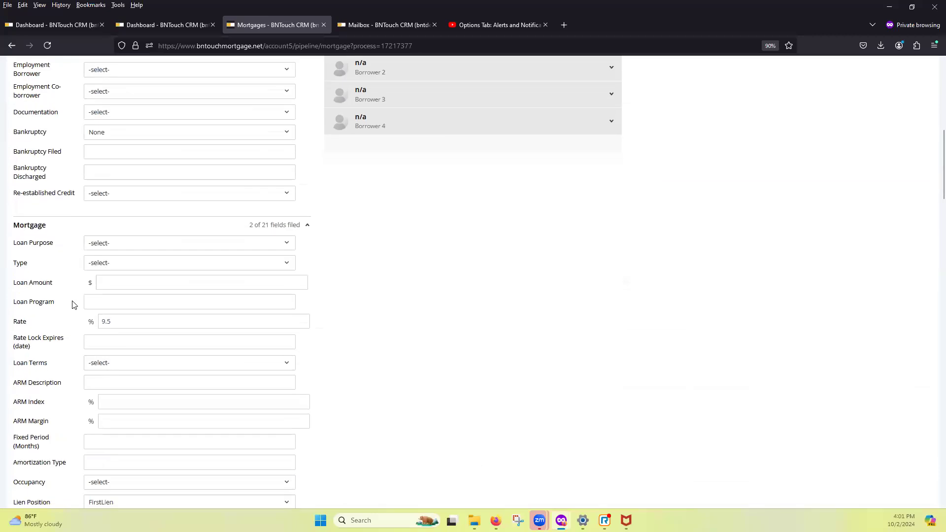
scroll(73, 305, "down", 2)
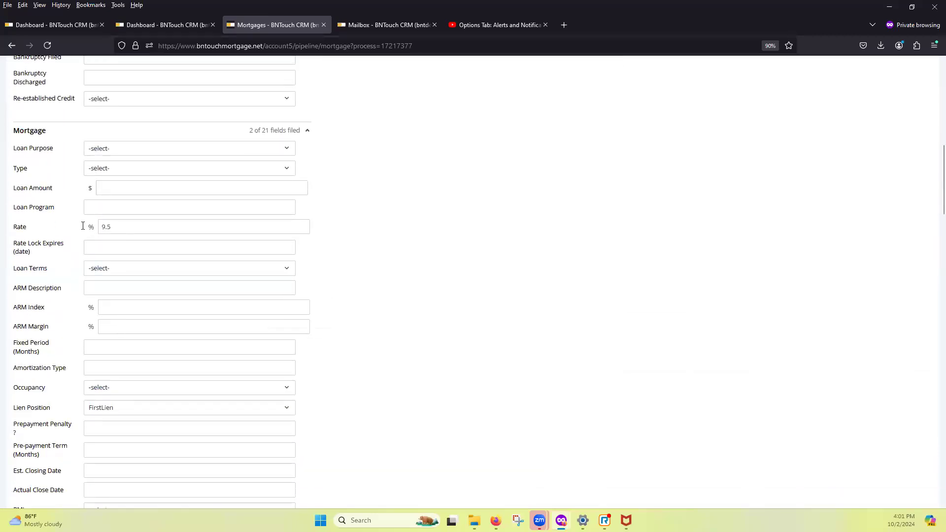
scroll(63, 292, "down", 4)
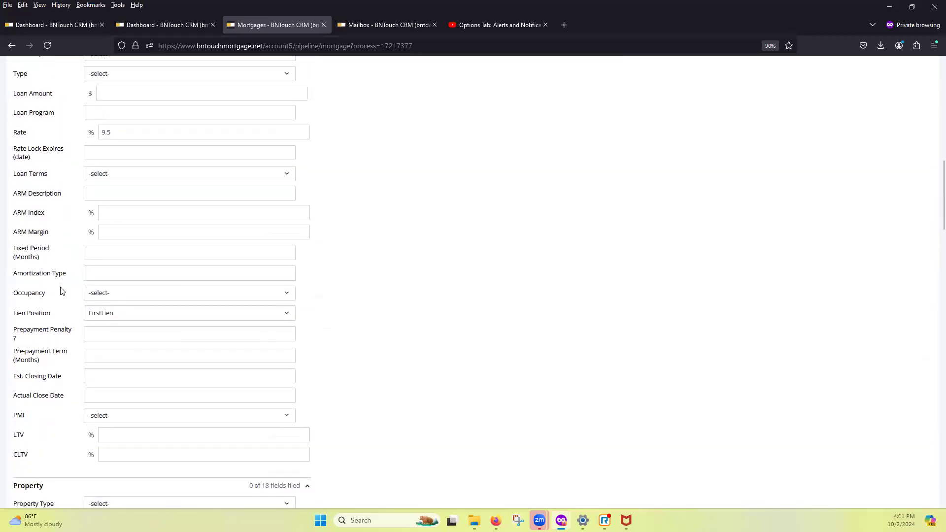
scroll(63, 291, "down", 6)
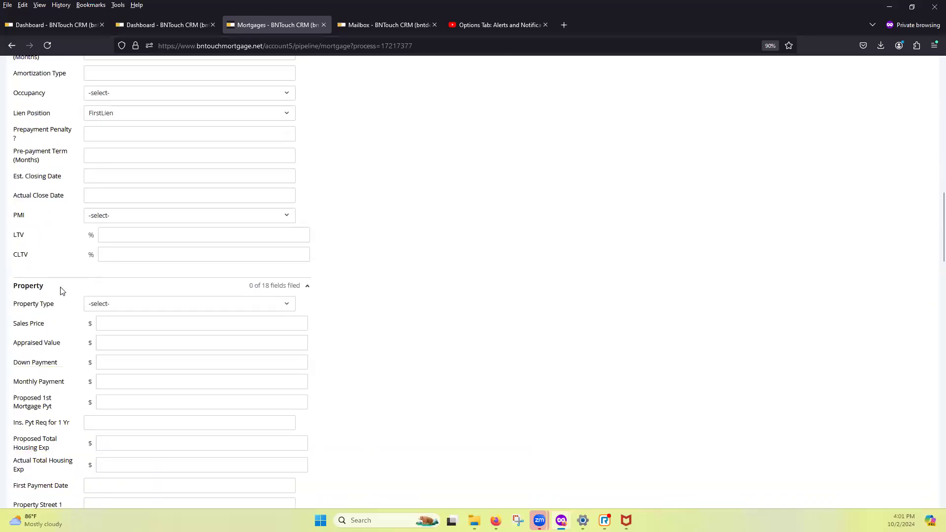
scroll(63, 291, "down", 13)
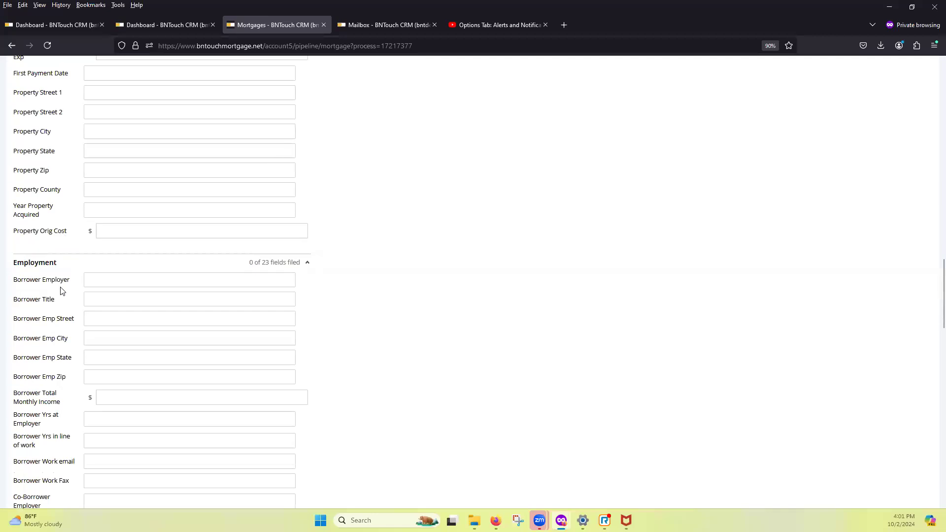
scroll(61, 309, "down", 5)
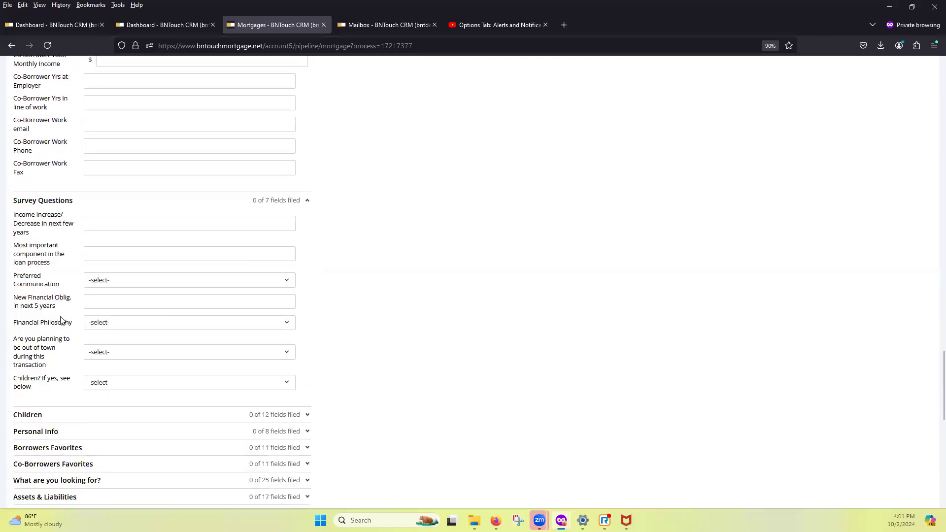
scroll(61, 320, "up", 16)
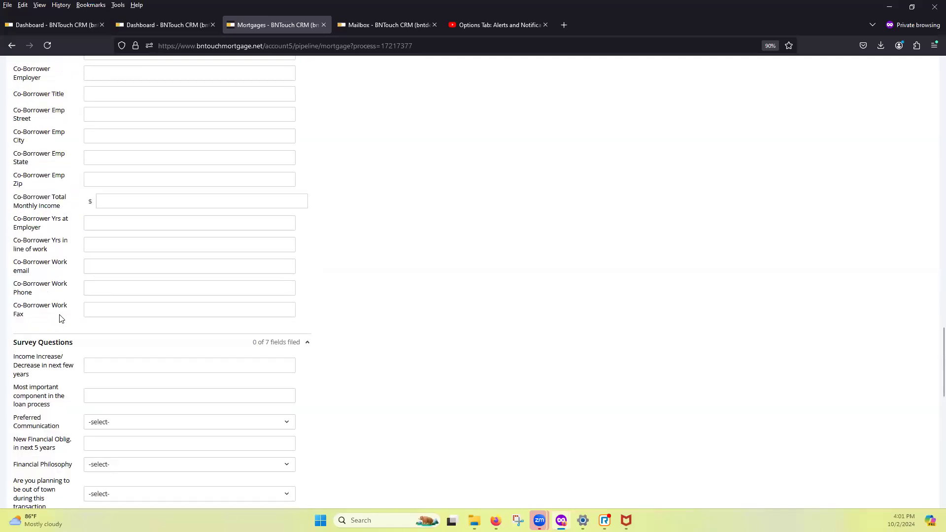
scroll(61, 319, "up", 10)
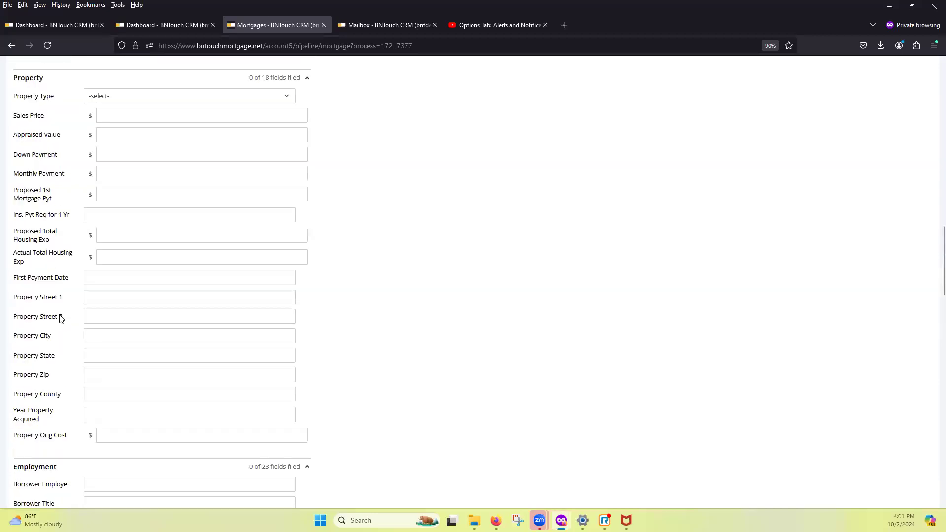
scroll(61, 318, "up", 3)
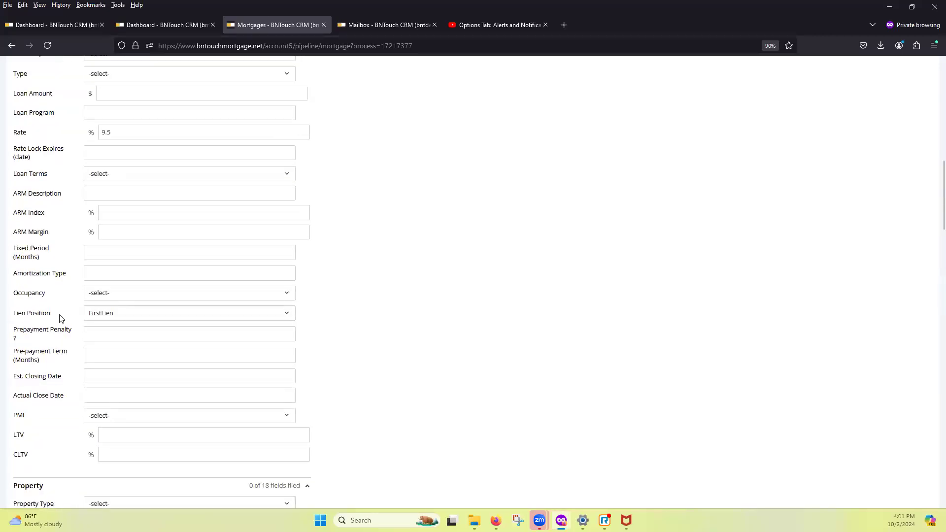
scroll(61, 319, "up", 3)
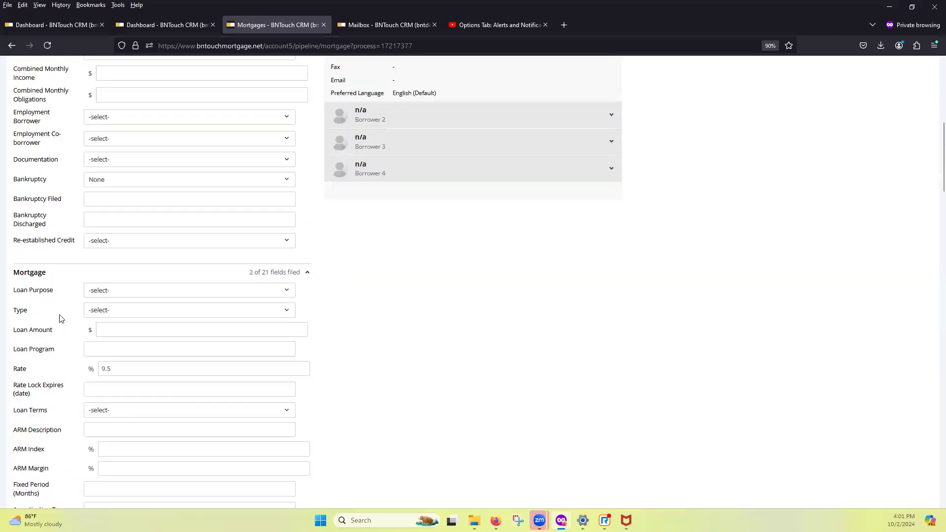
scroll(61, 319, "up", 3)
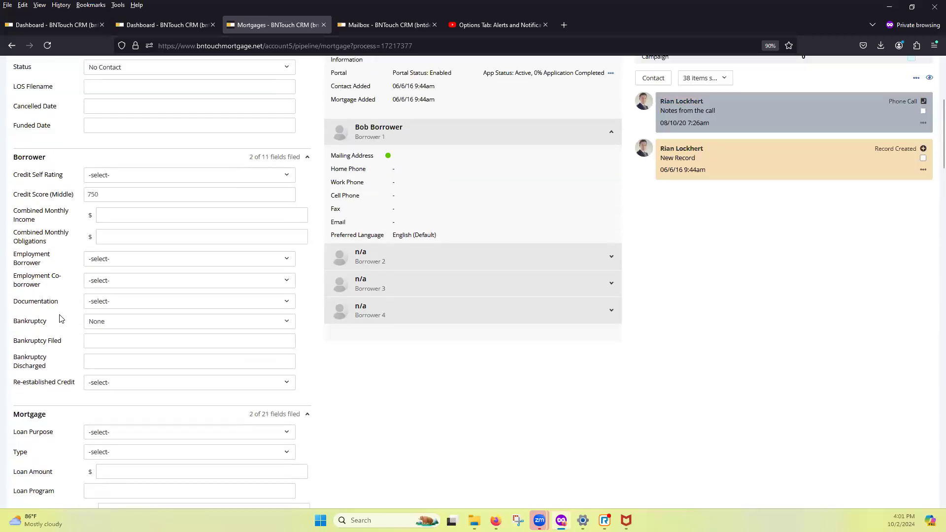
Step: Set the loan's Funded Date to 10/2/24 and update the record
scroll(61, 319, "up", 3)
left_click(95, 264)
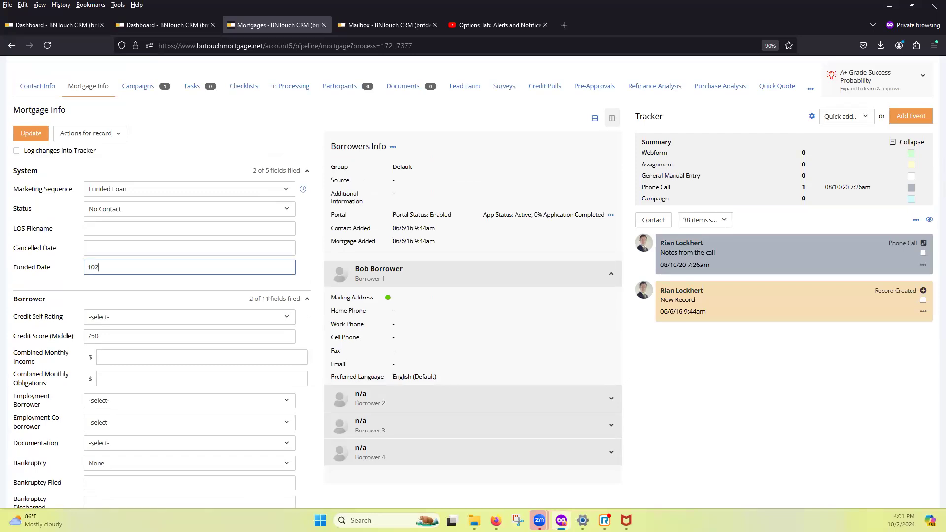
type("10/2/24")
left_click(34, 134)
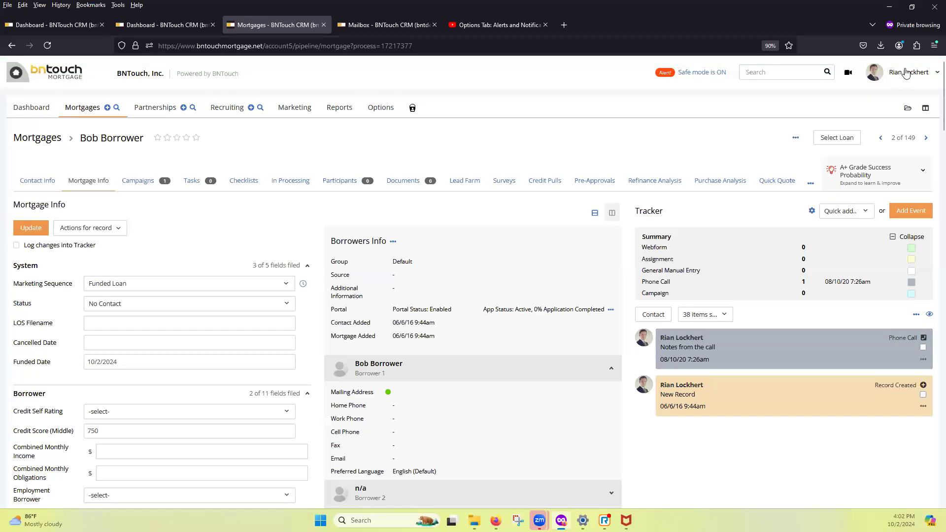
Step: Open the details of the Rate Refi Miner - Refinance Opportunities Discovery Tool among the available modules
left_click(883, 110)
scroll(575, 257, "down", 2)
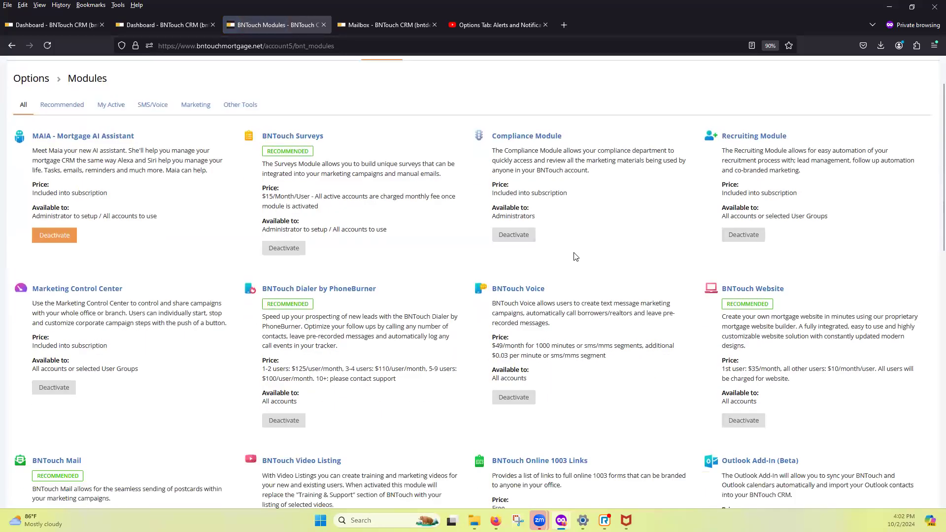
scroll(576, 257, "down", 5)
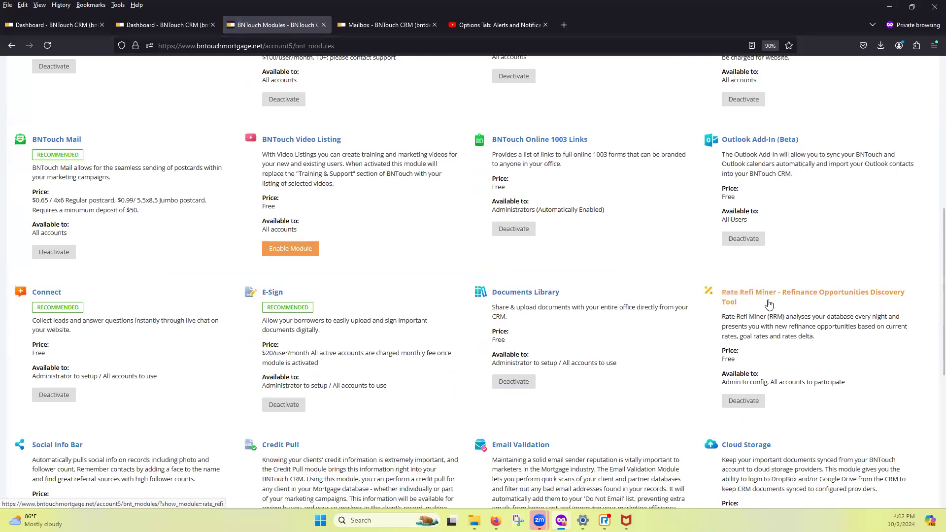
left_click(769, 302)
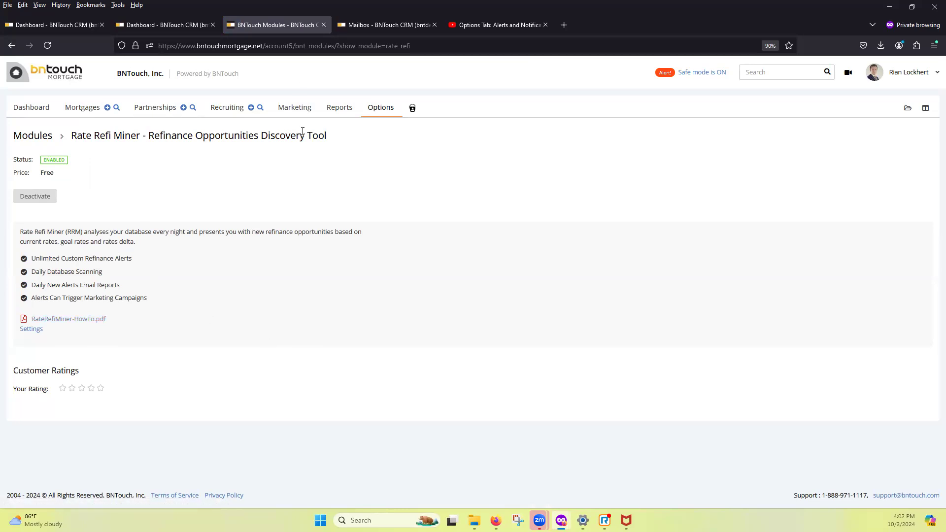
Step: Open the marketing Rate Refinance Opportunity Miner and review the alert conditions and rates in its configuration
left_click(304, 109)
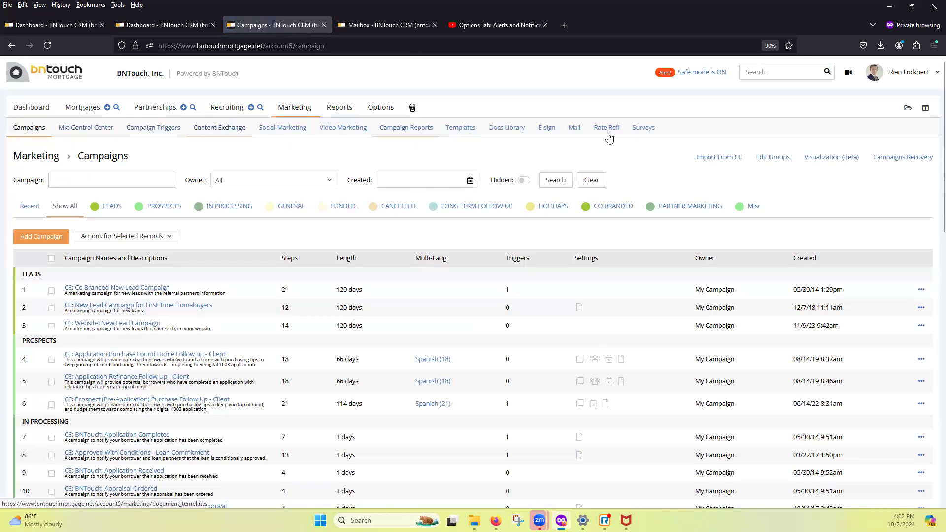
left_click(608, 132)
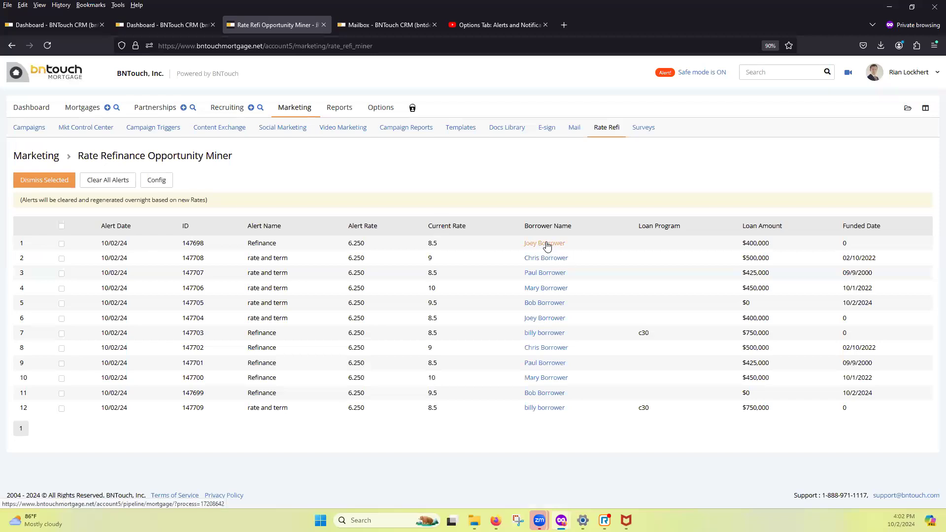
left_click(160, 181)
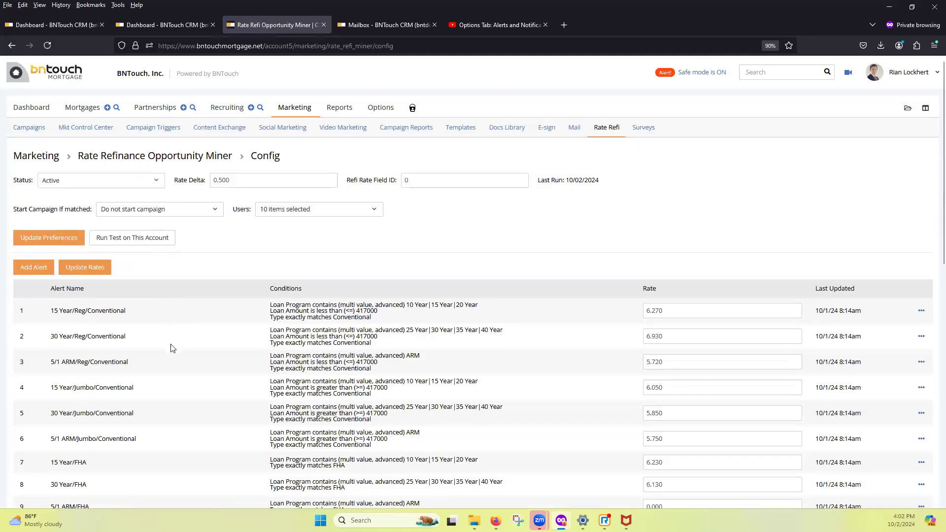
scroll(173, 348, "down", 2)
scroll(173, 349, "down", 1)
scroll(171, 347, "up", 2)
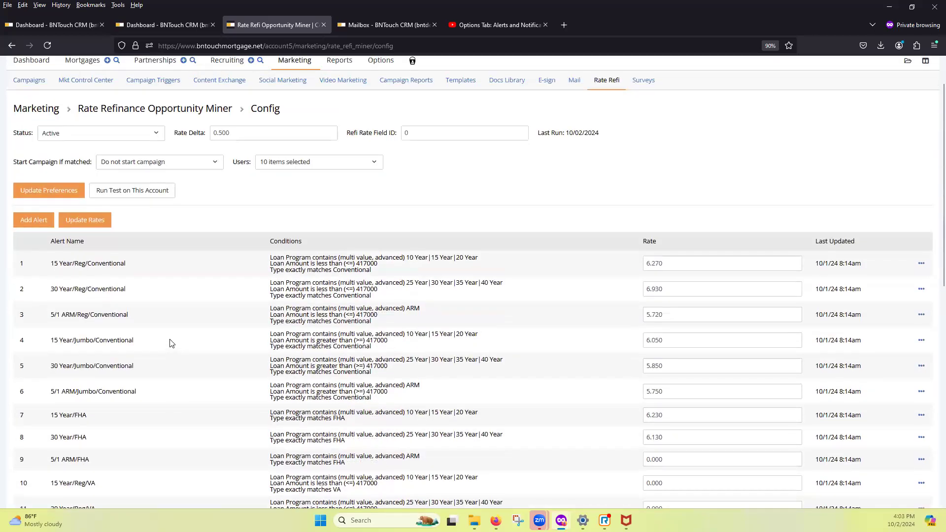
scroll(172, 343, "down", 1)
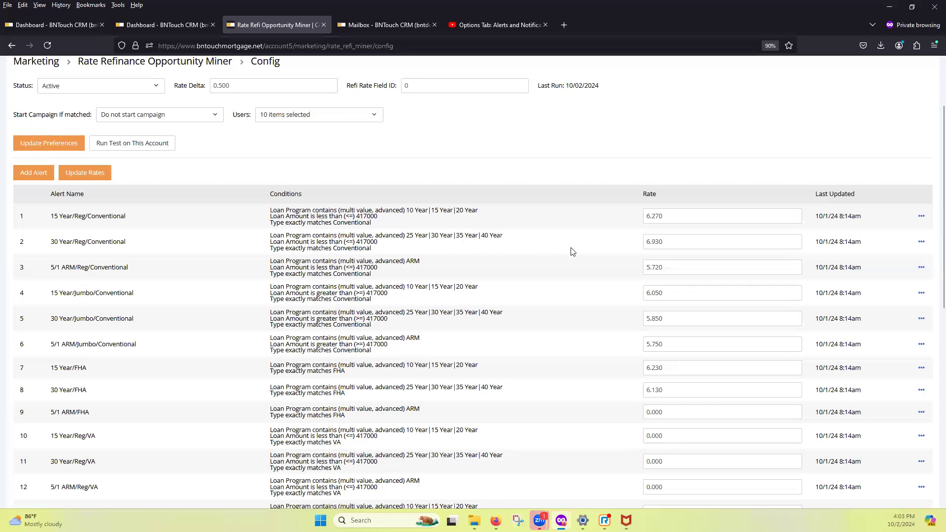
Step: Try adding "| c30|" to the Loan Program condition of the 30 Year/Reg/Conventional alert, and return to the configuration without applying it
left_click(921, 243)
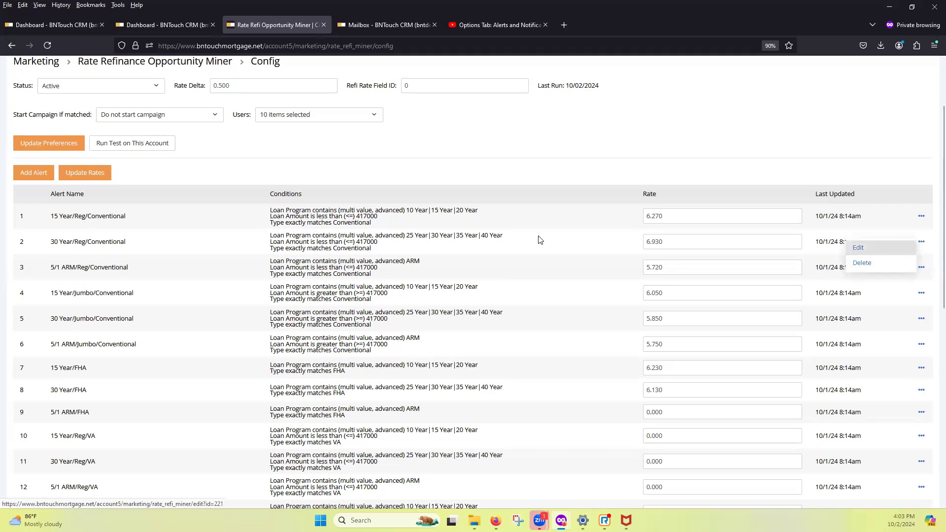
left_click(888, 251)
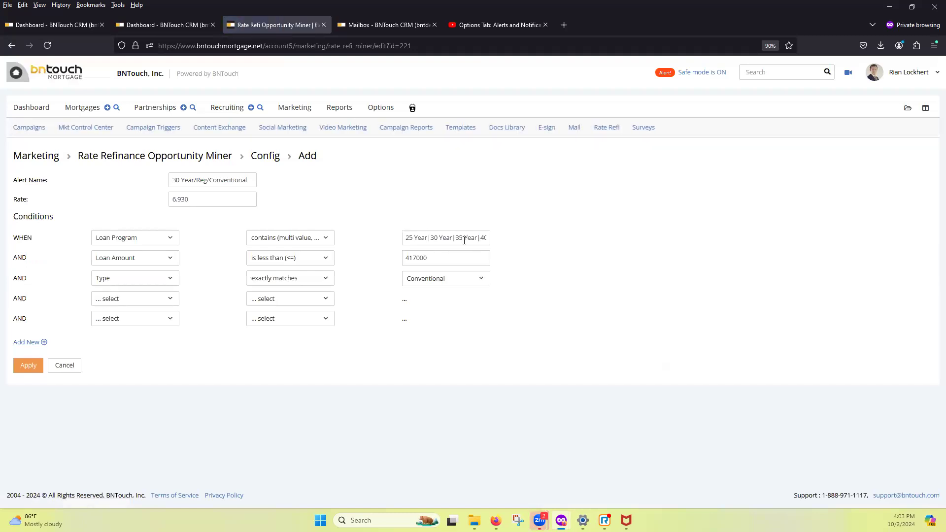
left_click(441, 236)
key("End")
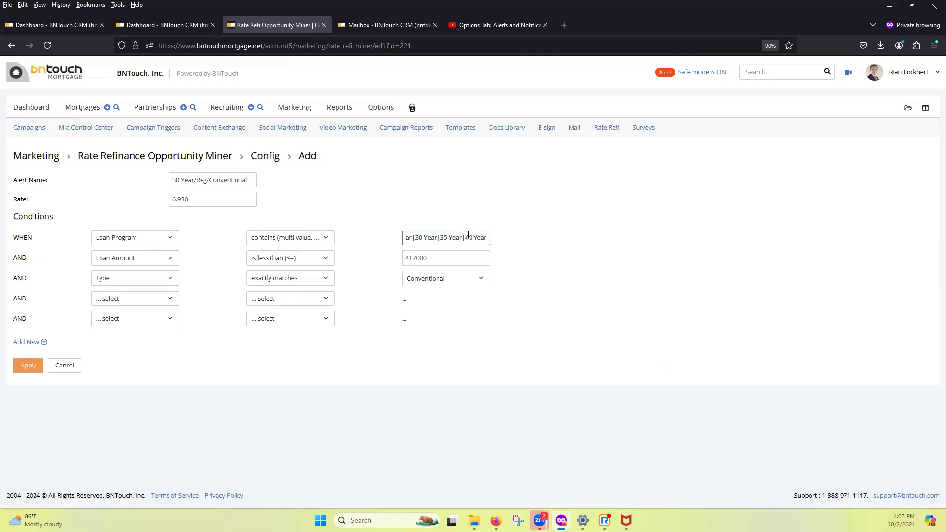
type("| c30|")
left_click(12, 45)
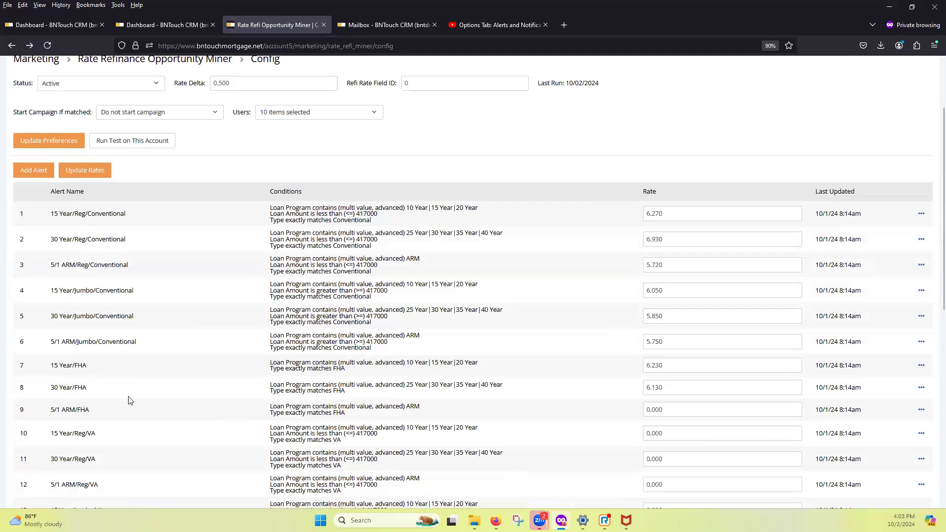
Step: Review the configured alerts and open the Rate Refinance Opportunity Miner list in the dashboard alerts
scroll(127, 397, "down", 2)
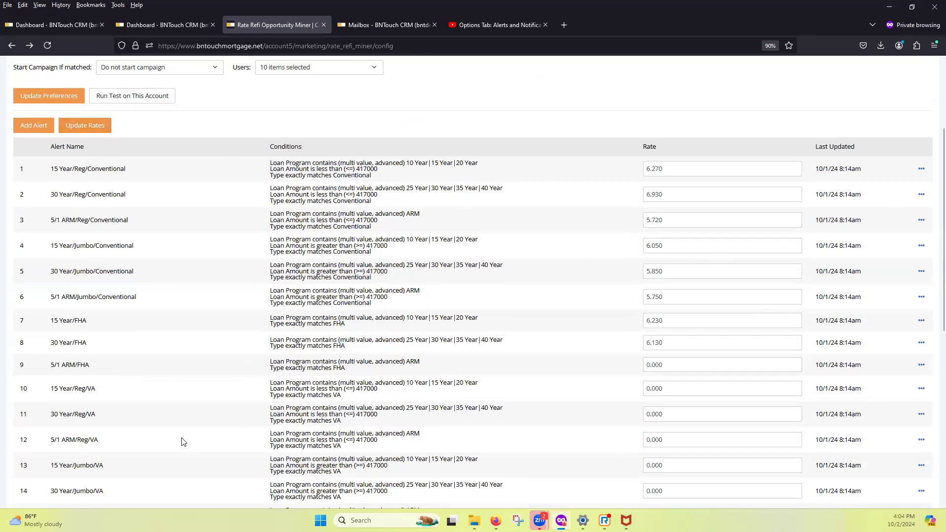
scroll(181, 440, "up", 2)
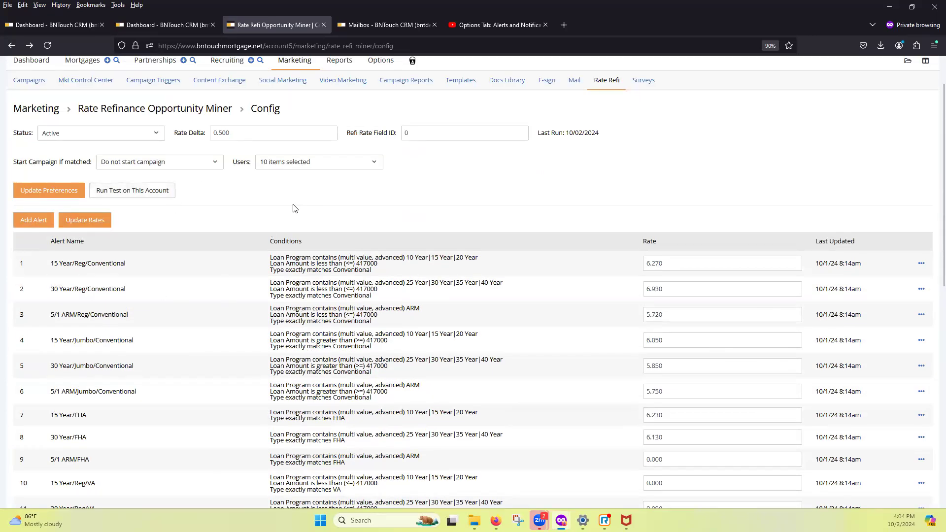
scroll(228, 309, "up", 1)
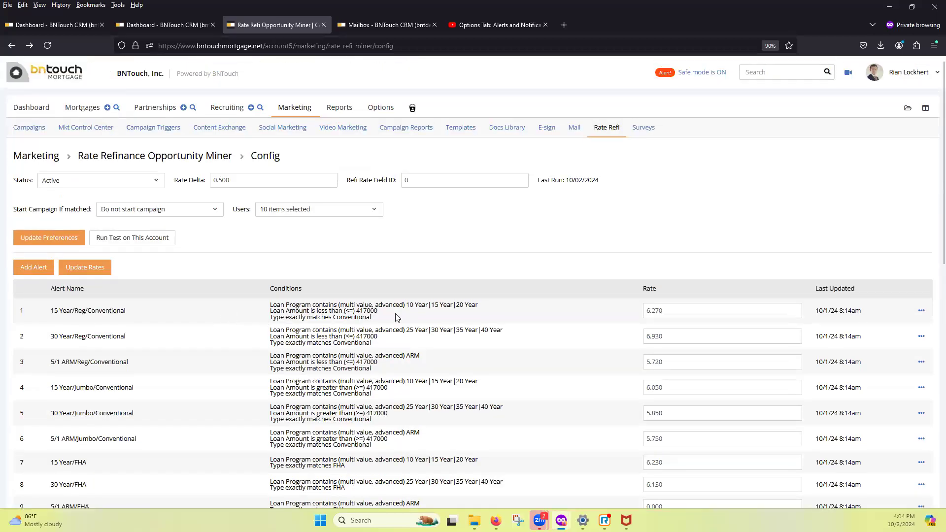
left_click(42, 112)
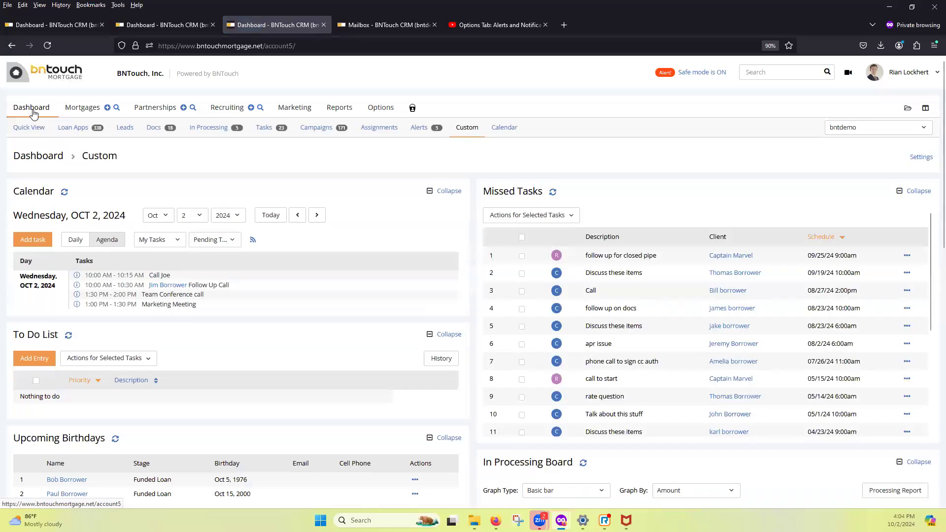
left_click(421, 130)
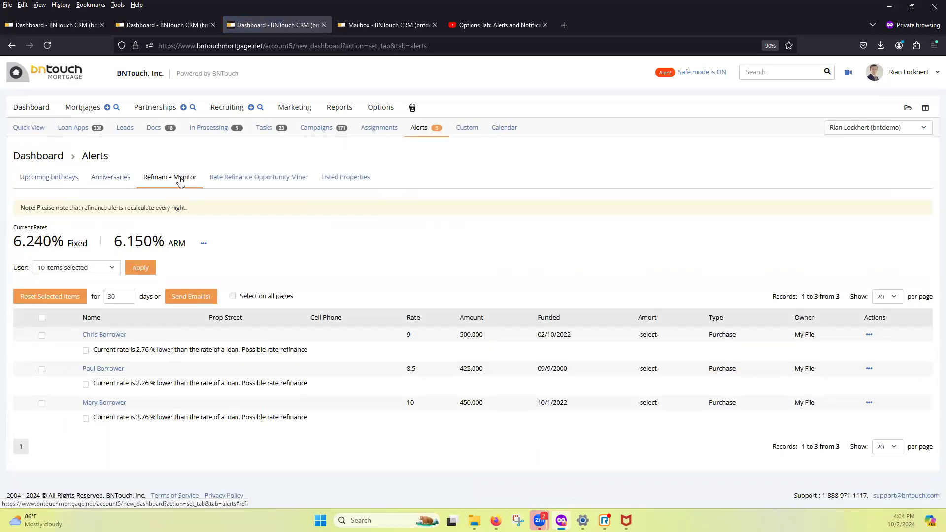
left_click(250, 181)
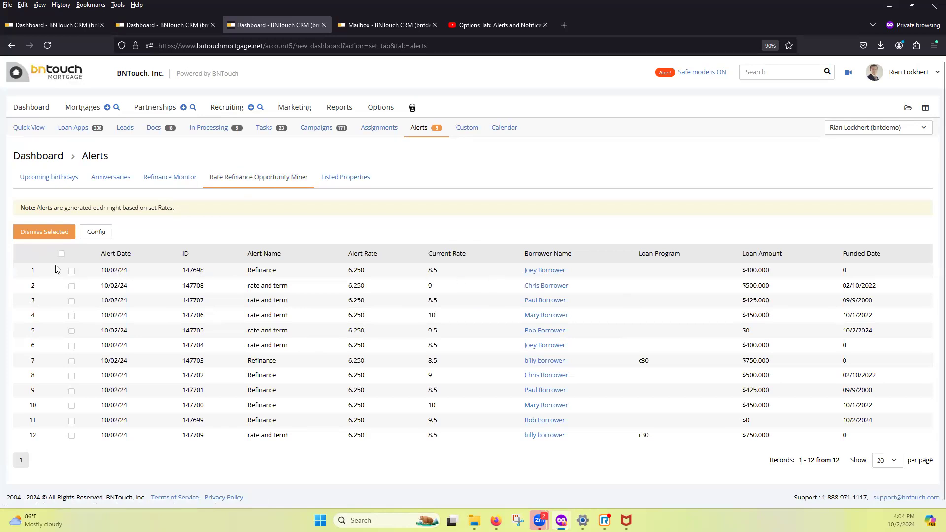
Step: Mark the first two refinance opportunity alerts and switch to the Refinance Monitor alerts
left_click(72, 271)
left_click(72, 287)
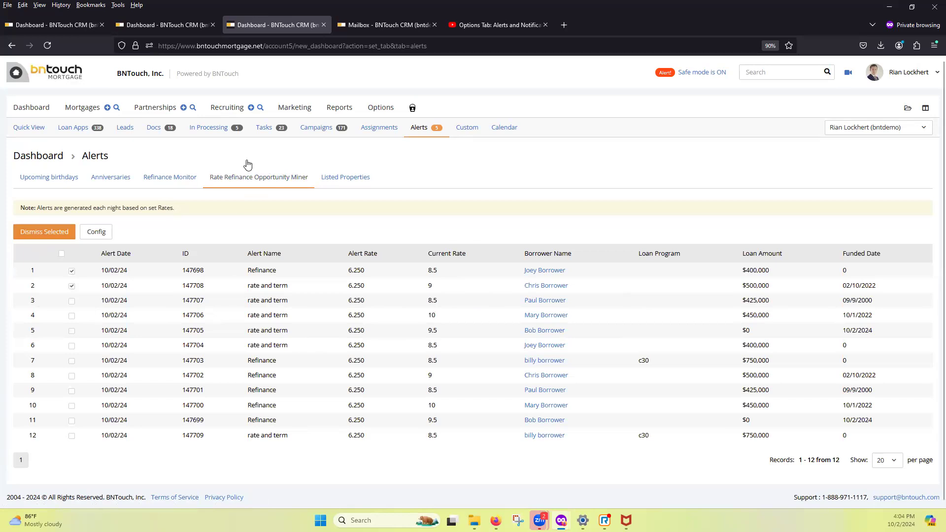
left_click(169, 178)
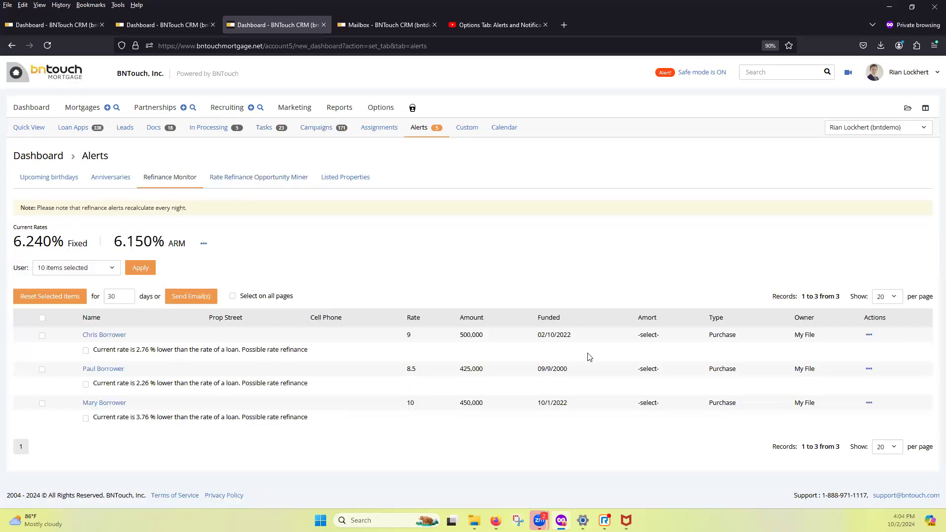
Step: Open the text message form for the first borrower in the Refinance Monitor list and close it without sending
left_click(871, 337)
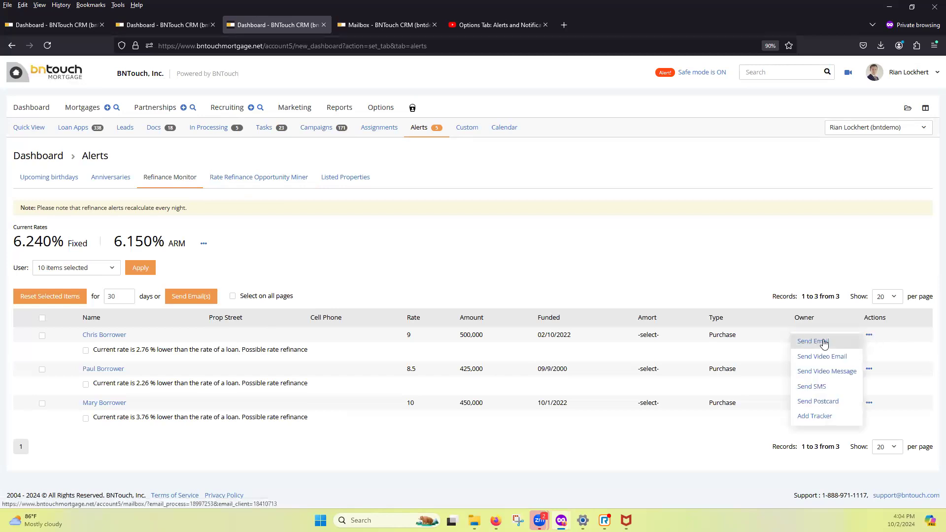
left_click(835, 386)
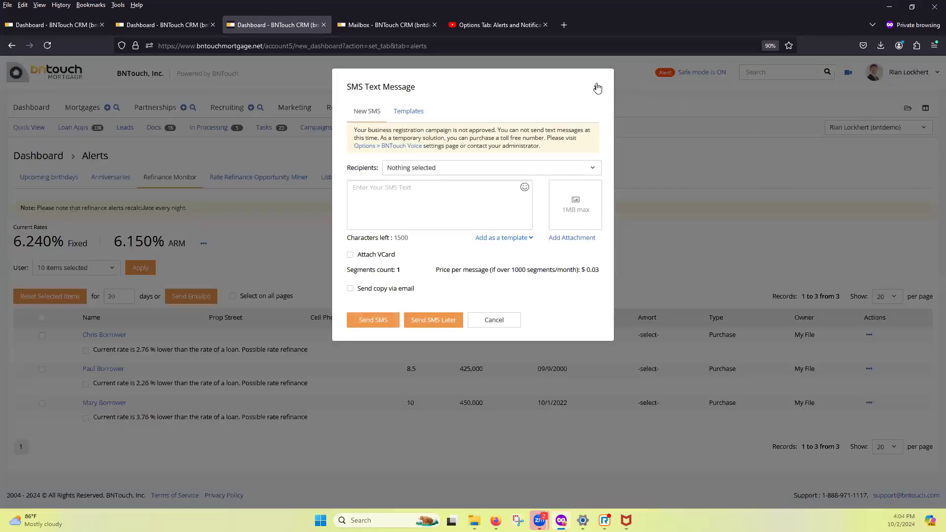
left_click(597, 87)
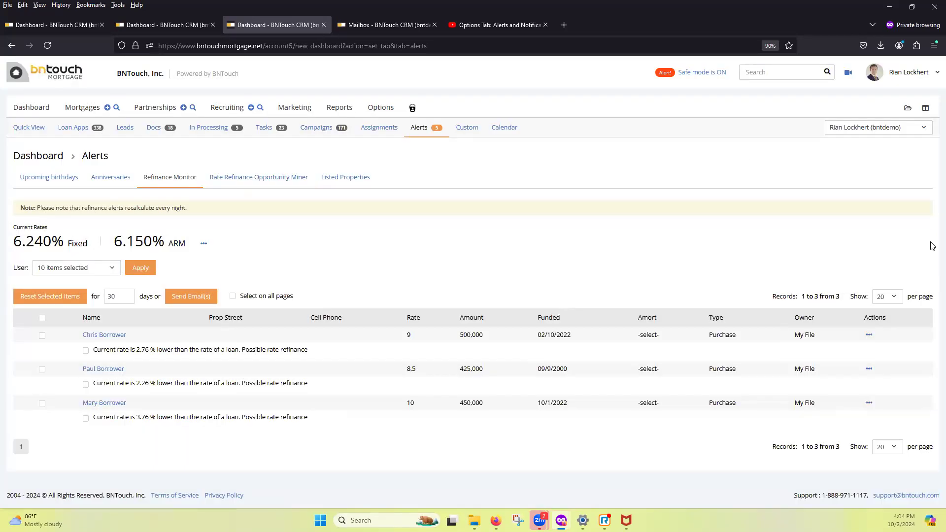
Step: Add a Phone Call tracker event "not ready for 6 months" to the first borrower, shared with participants and with partner email notification
left_click(868, 337)
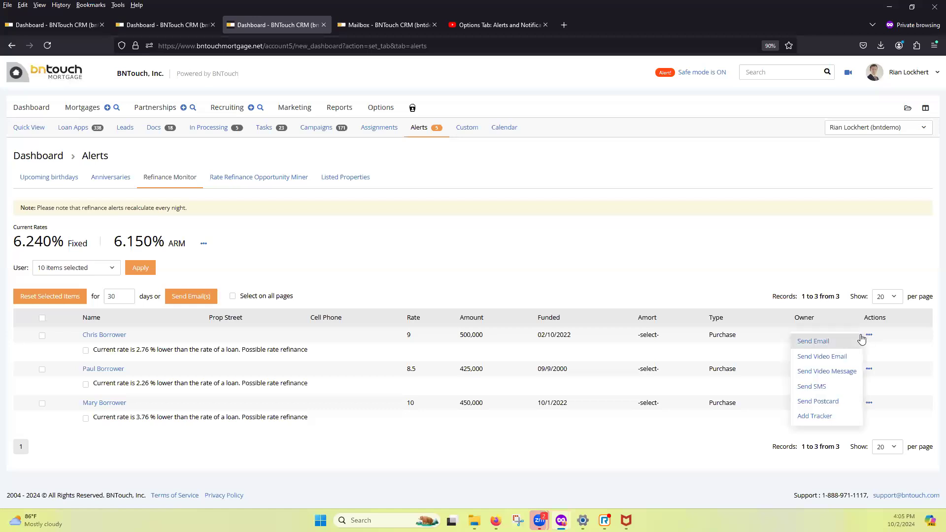
left_click(818, 416)
left_click(466, 144)
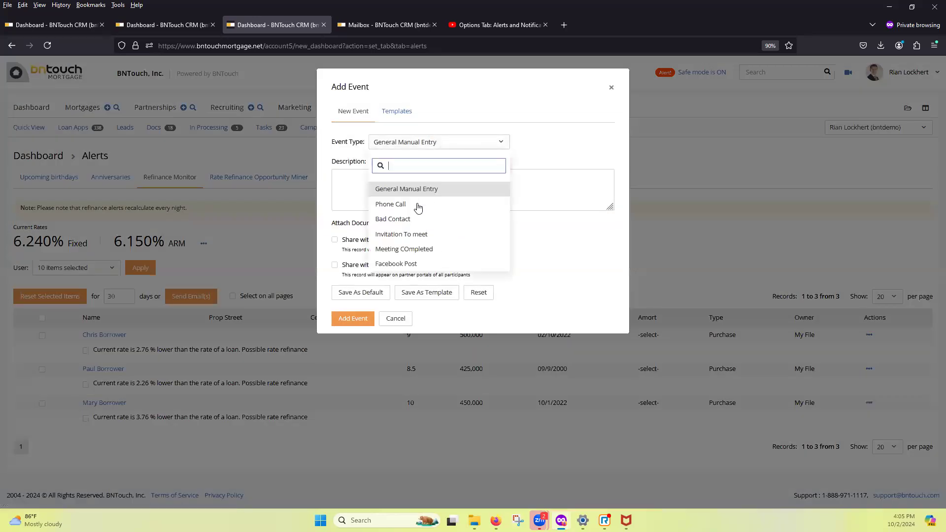
left_click(415, 196)
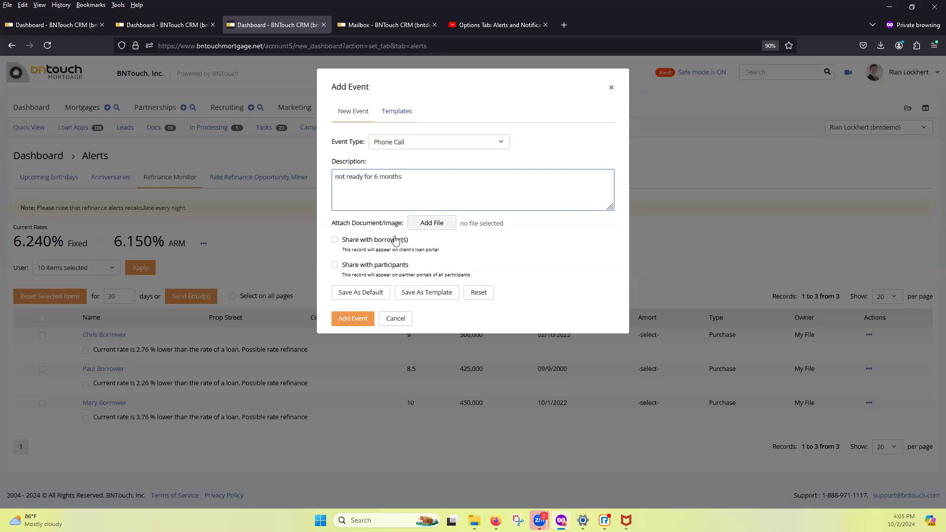
left_click(374, 267)
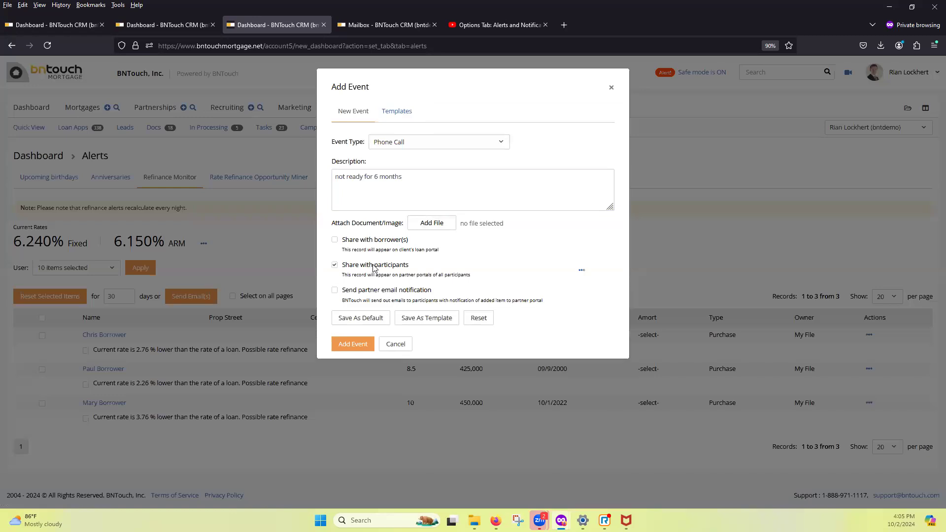
left_click(387, 291)
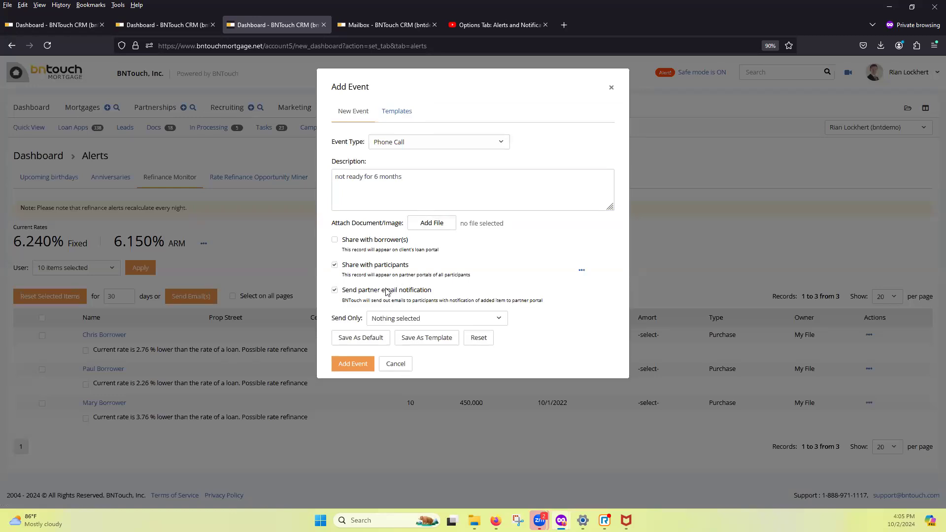
left_click(354, 363)
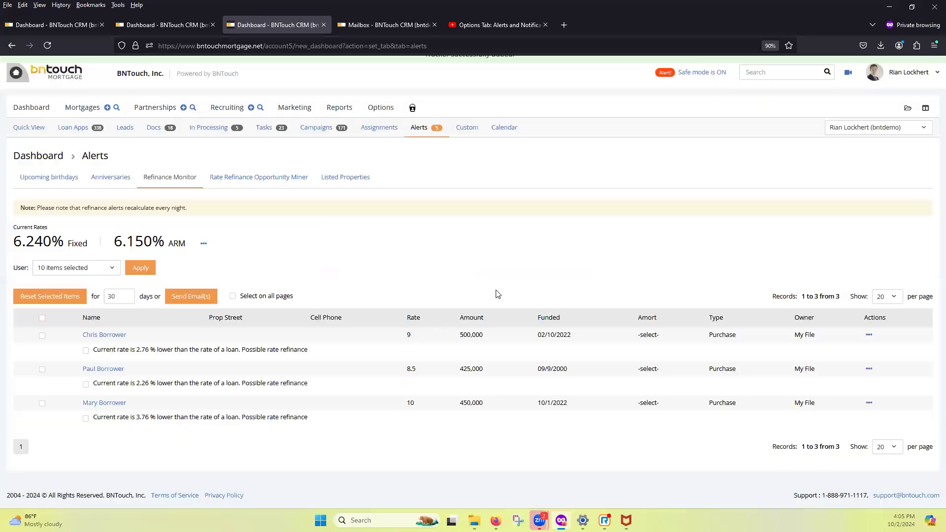
Step: Open the settings behind the current refinance rates and review the refinance alert thresholds, email alerts, reports and reminder options
left_click(204, 245)
left_click(190, 249)
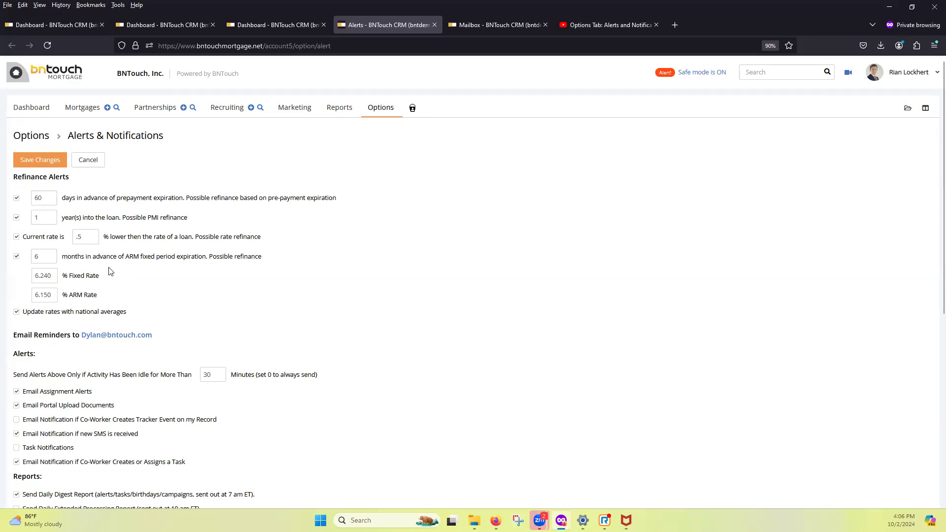
scroll(90, 270, "down", 1)
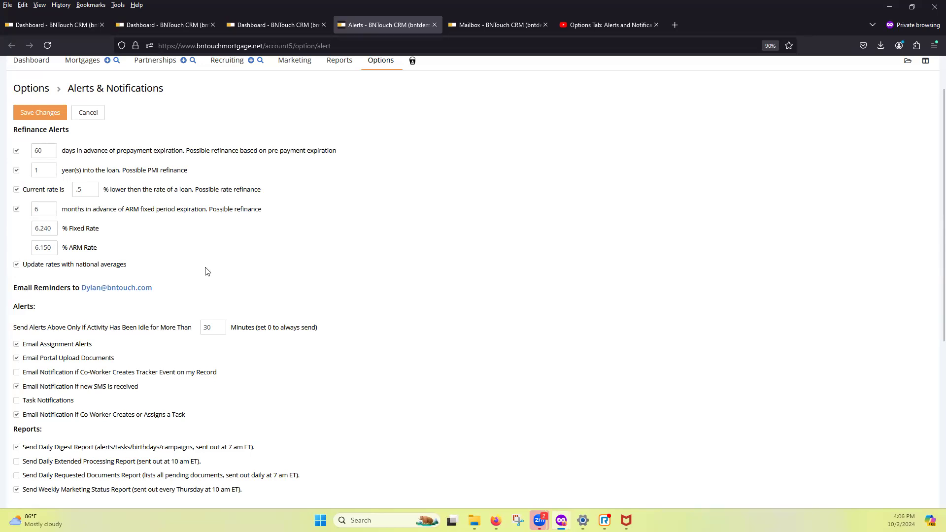
scroll(206, 270, "down", 1)
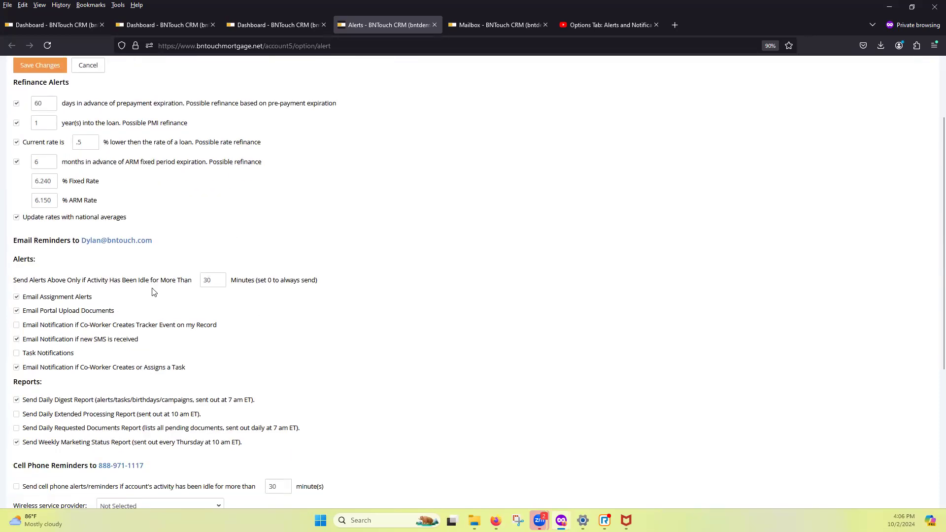
scroll(154, 292, "down", 1)
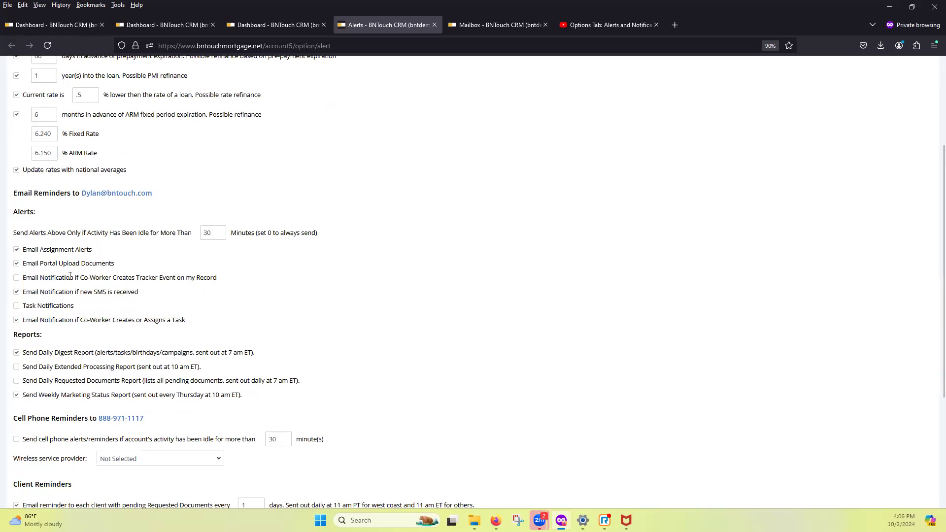
scroll(70, 276, "down", 1)
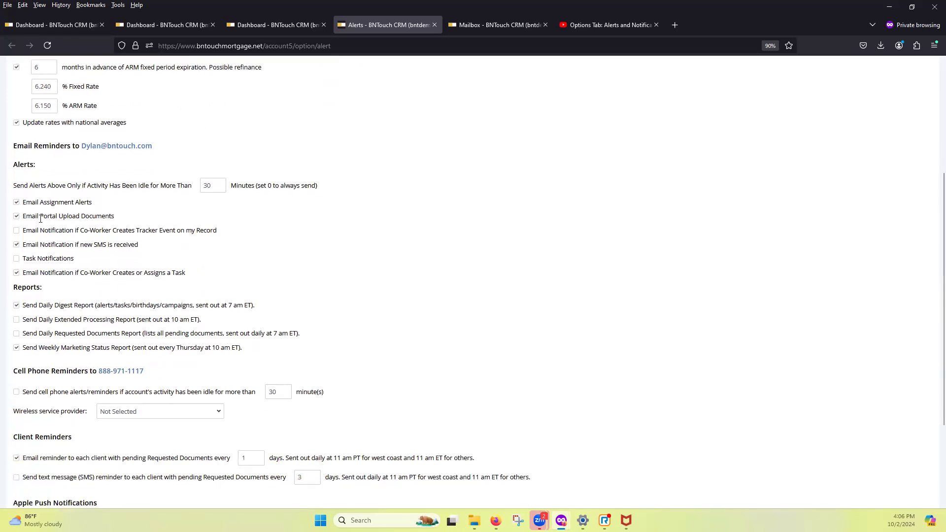
scroll(147, 295, "down", 1)
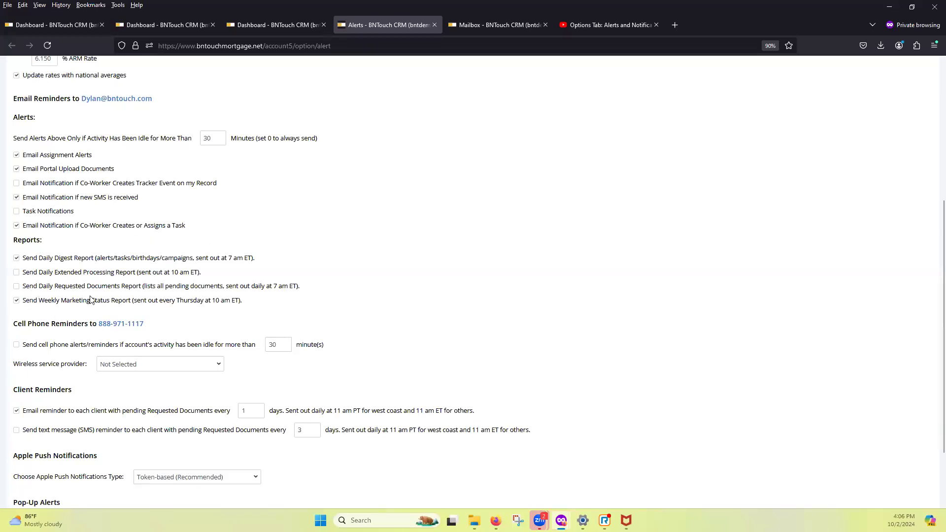
scroll(84, 305, "down", 1)
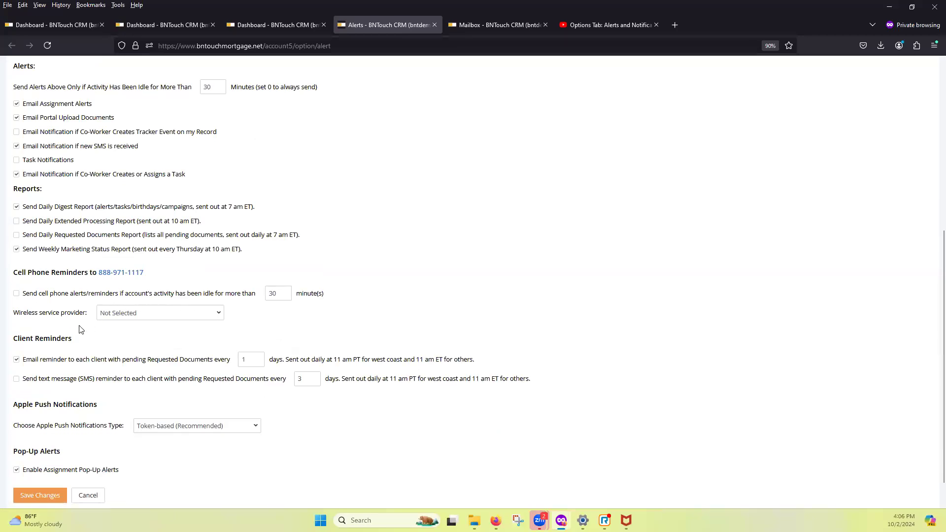
scroll(80, 327, "down", 1)
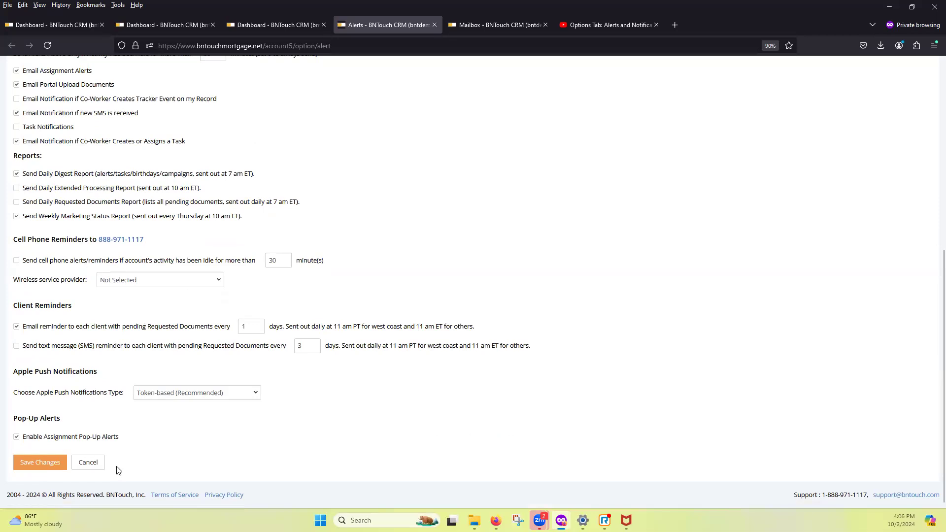
scroll(132, 473, "up", 7)
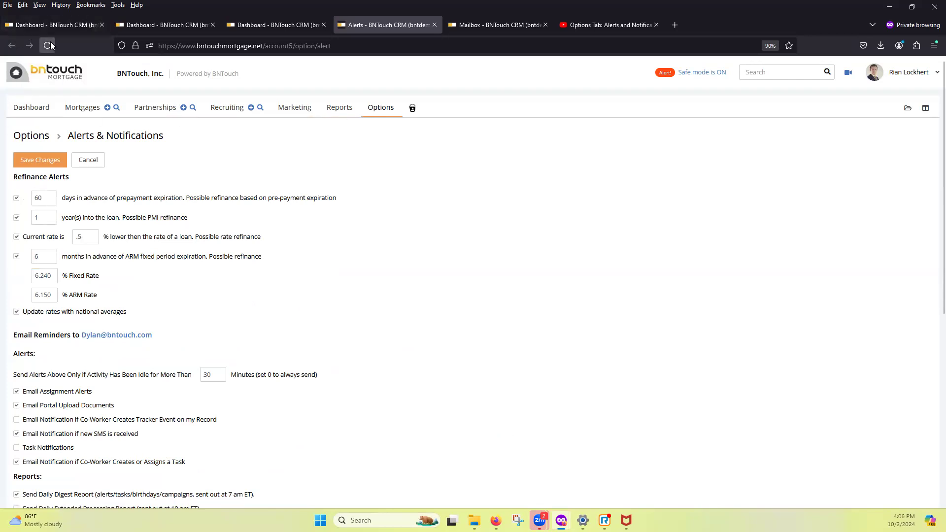
Step: Return to the Refinance Monitor list, open the first borrower's record and review the existing refinance analysis
left_click(55, 19)
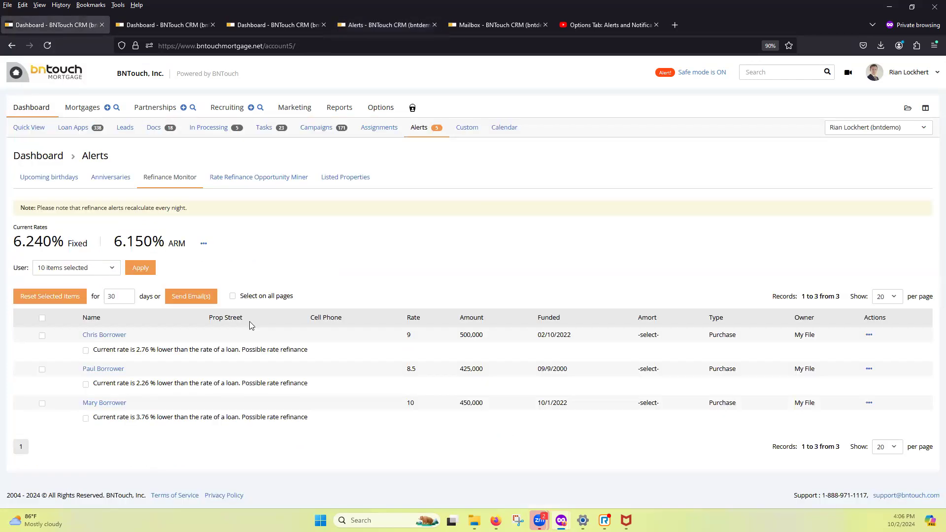
left_click(119, 338)
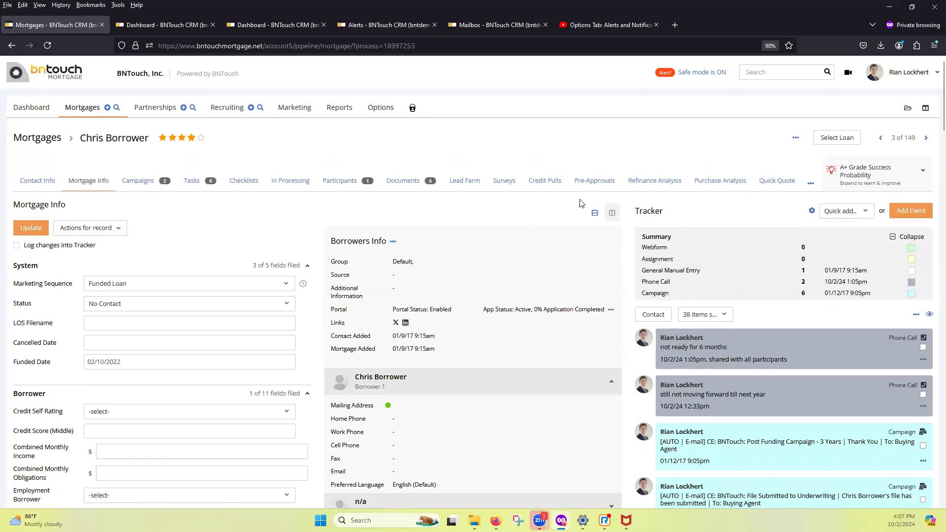
left_click(645, 183)
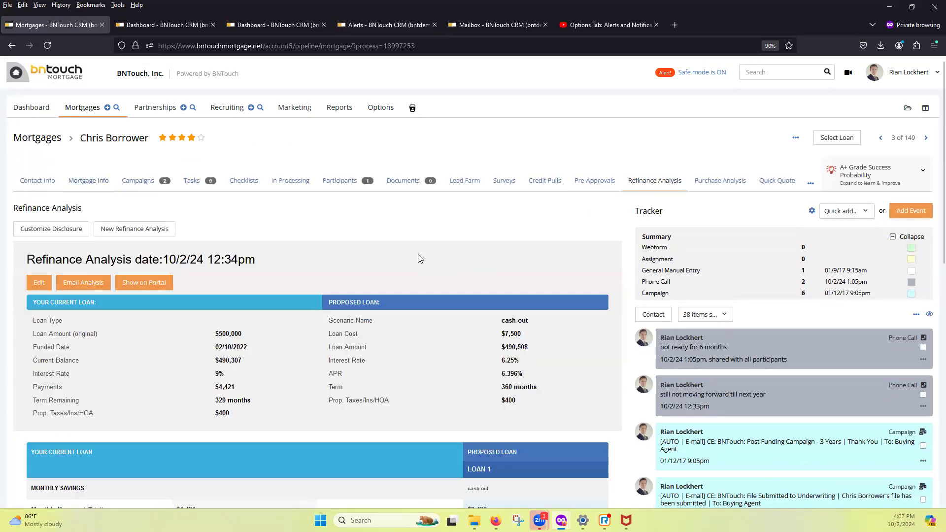
scroll(264, 285, "down", 2)
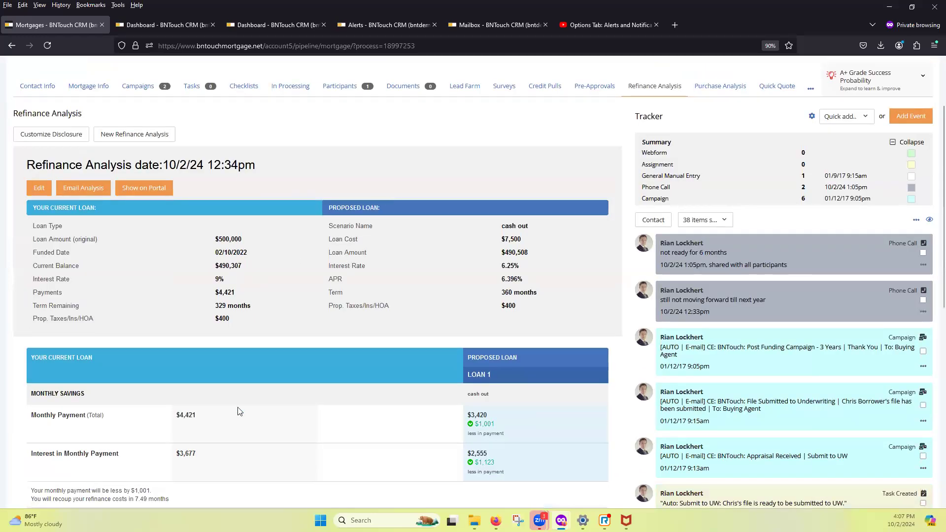
scroll(377, 360, "down", 8)
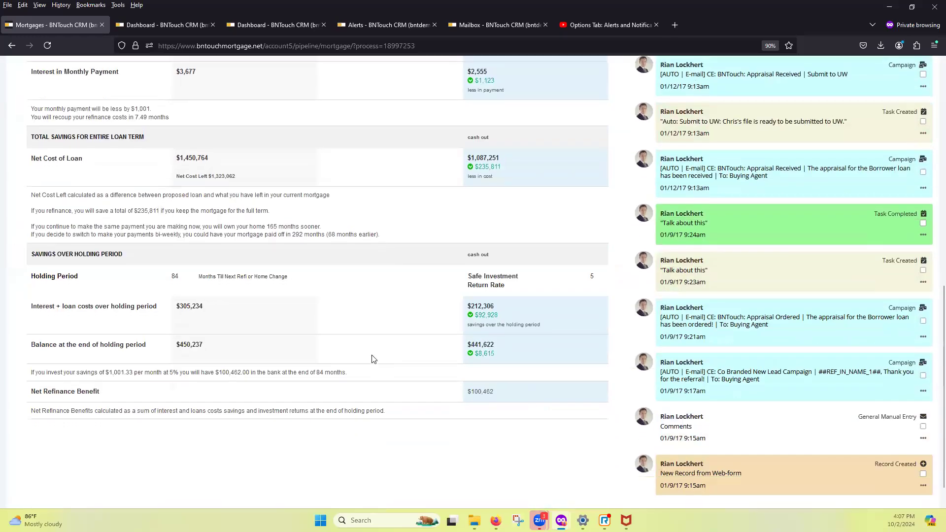
scroll(371, 358, "up", 11)
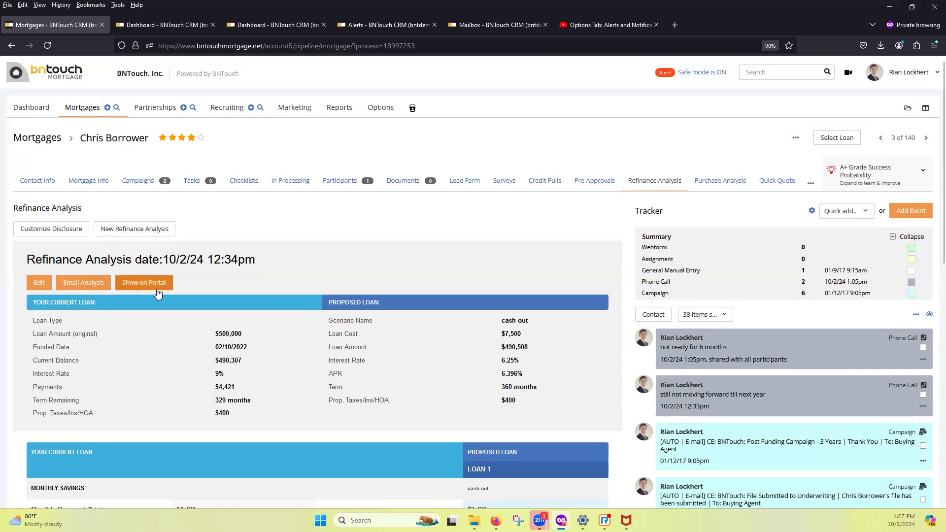
Step: Start a new refinance analysis with current loan type c30, and name Loan 1 "cash out" with a loan cost of 7500
left_click(134, 229)
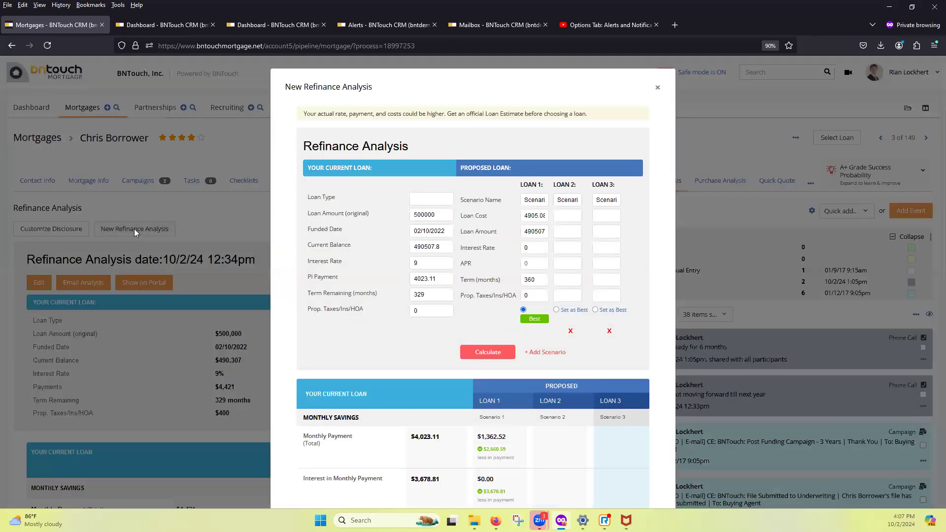
triple_click(525, 197)
type("cash out")
left_click(438, 200)
type("c30")
double_click(524, 216)
type("7500")
key("Delete")
key("Delete")
key("Delete")
Step: Set Loan 1's amount to 550000, interest rate to 6.25 and property taxes/insurance/HOA to 450, and calculate the analysis
left_click_drag(562, 233, 538, 237)
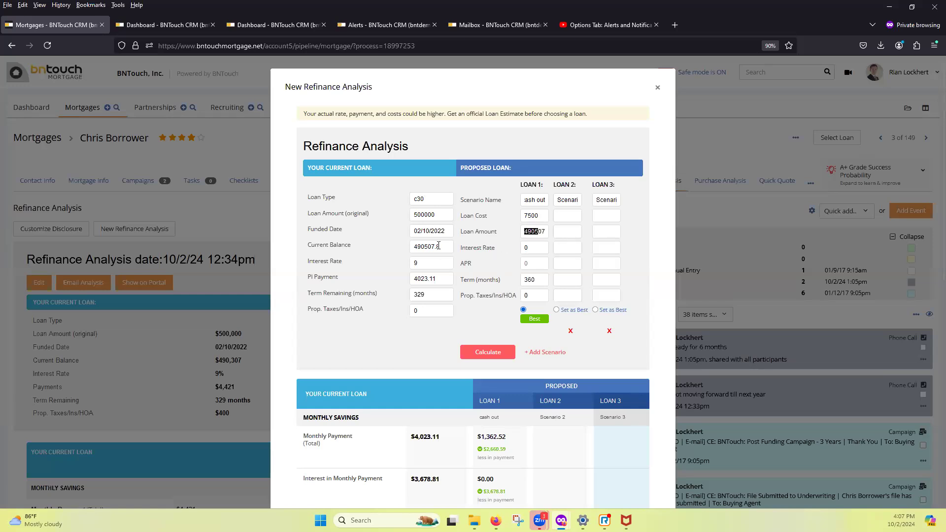
left_click(529, 234)
left_click_drag(529, 234, 566, 233)
type("5")
left_click_drag(536, 251, 518, 252)
type("6.25")
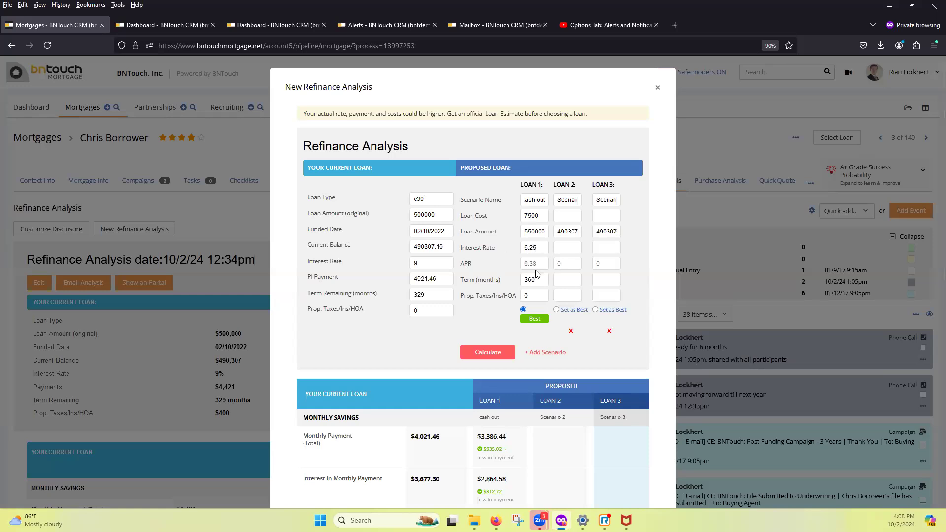
double_click(535, 298)
type("450")
left_click(496, 352)
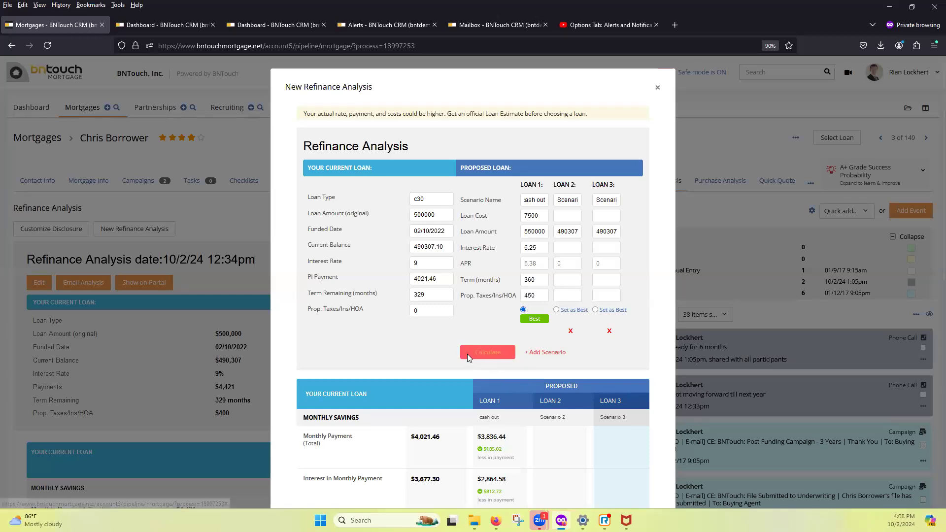
Step: Review the calculated savings and bring the analysis into a new email to the borrower for preview
scroll(522, 365, "down", 2)
scroll(523, 349, "down", 6)
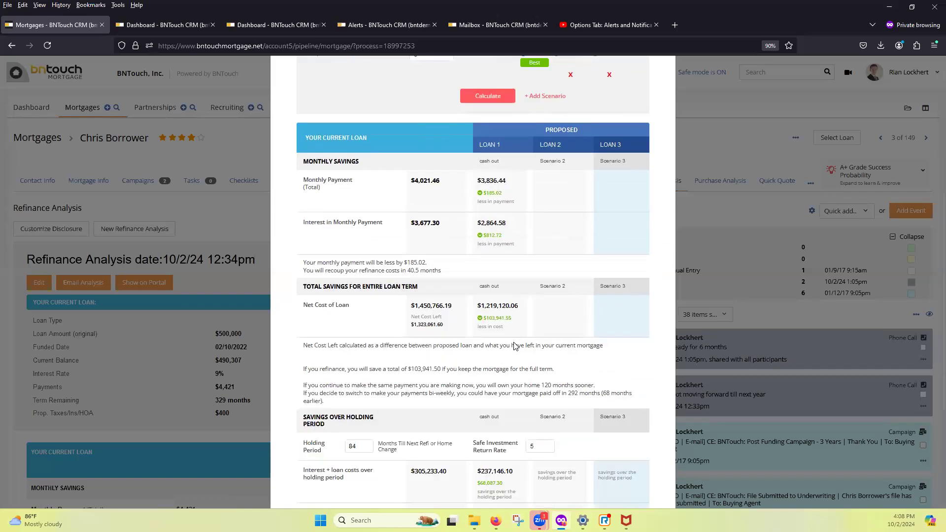
scroll(513, 344, "down", 1)
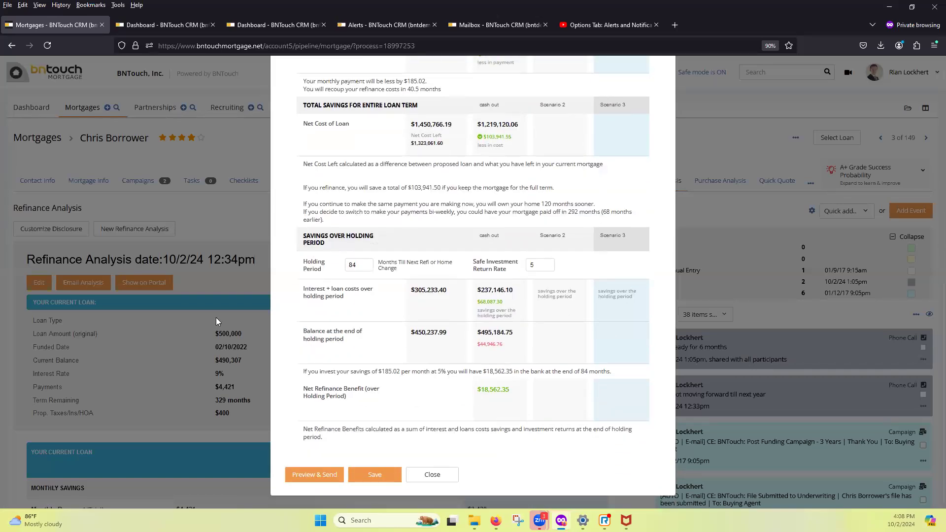
left_click(325, 476)
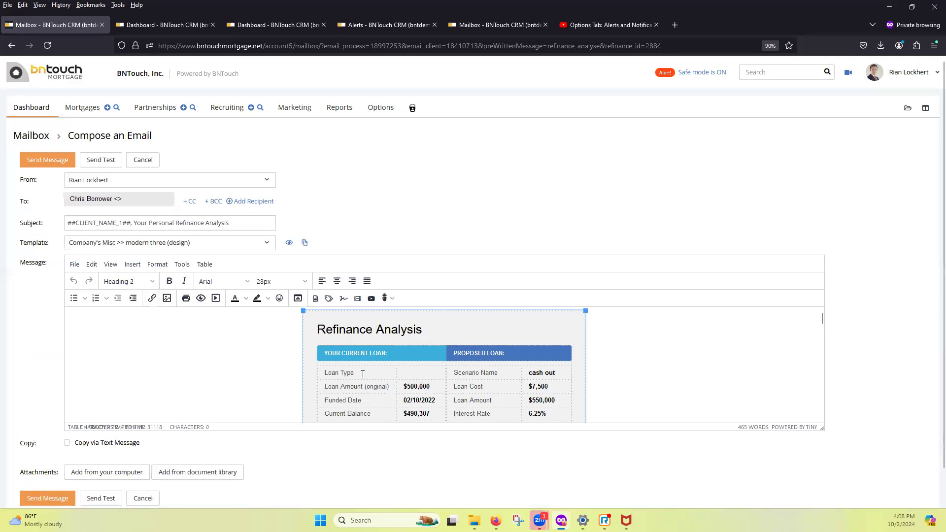
scroll(363, 374, "down", 2)
scroll(398, 402, "up", 2)
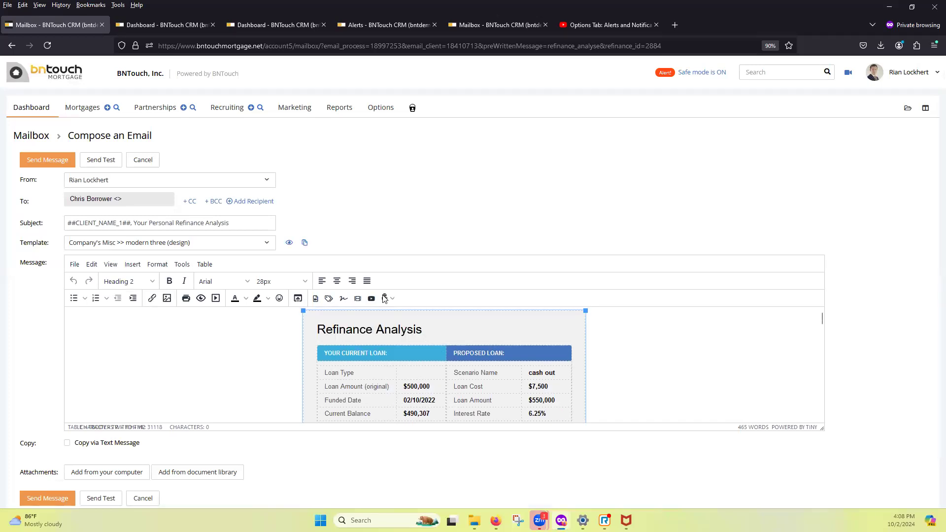
Step: View the video messages available for the email, close the selection without inserting one, and examine the analysis in the message body
left_click(358, 299)
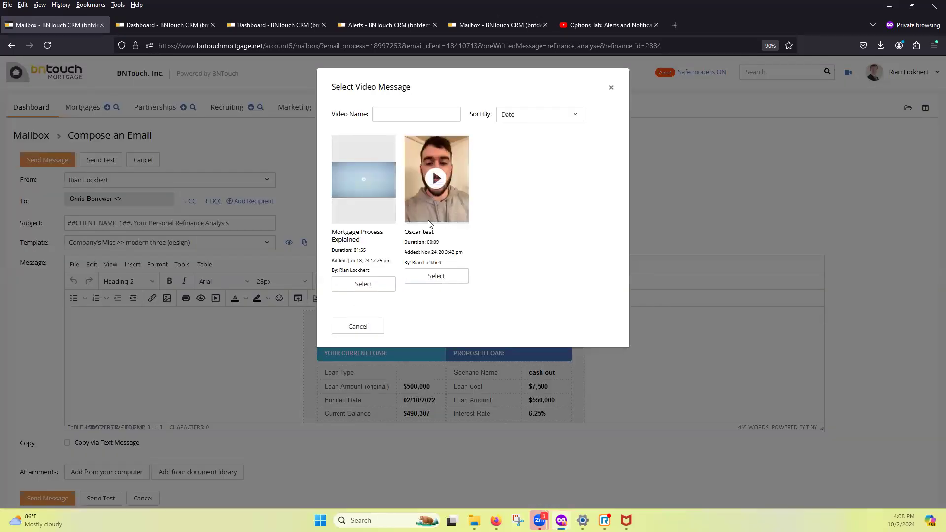
left_click(611, 87)
scroll(147, 394, "down", 1)
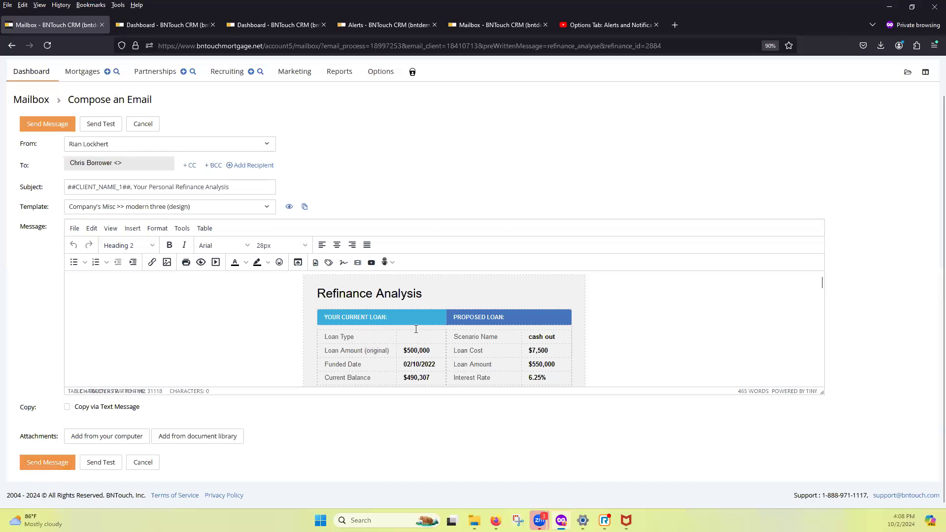
scroll(416, 329, "down", 1)
scroll(417, 329, "down", 3)
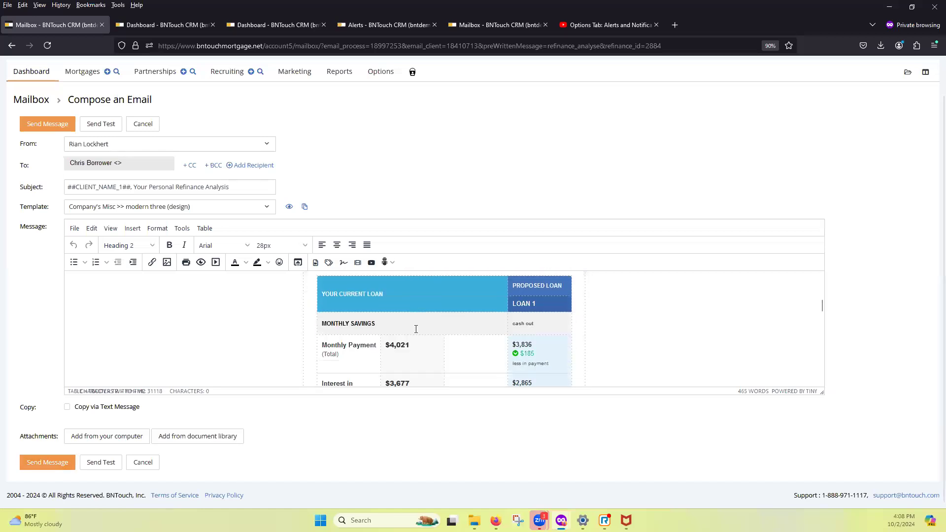
Step: Finish reviewing the email's savings table, open the dashboard's Rate Refinance Opportunity Miner alerts and select the first alert
scroll(416, 329, "down", 1)
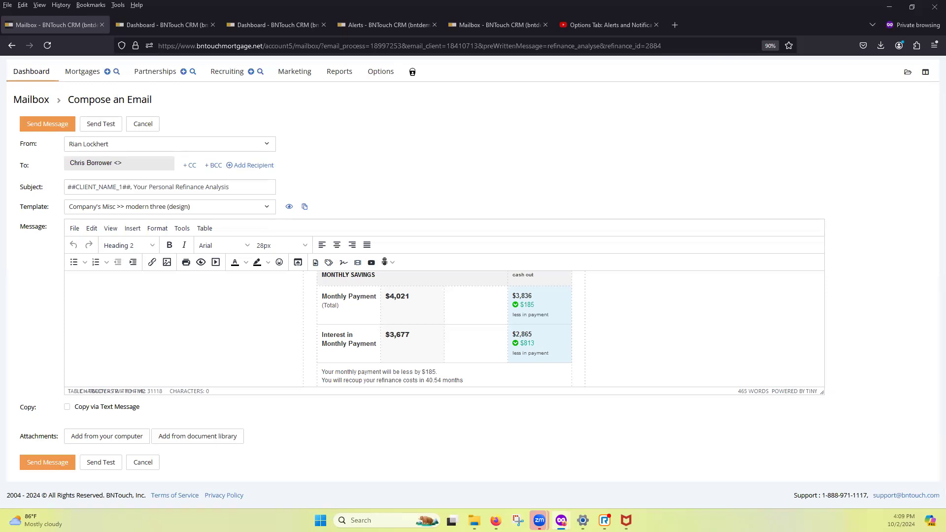
scroll(258, 213, "up", 2)
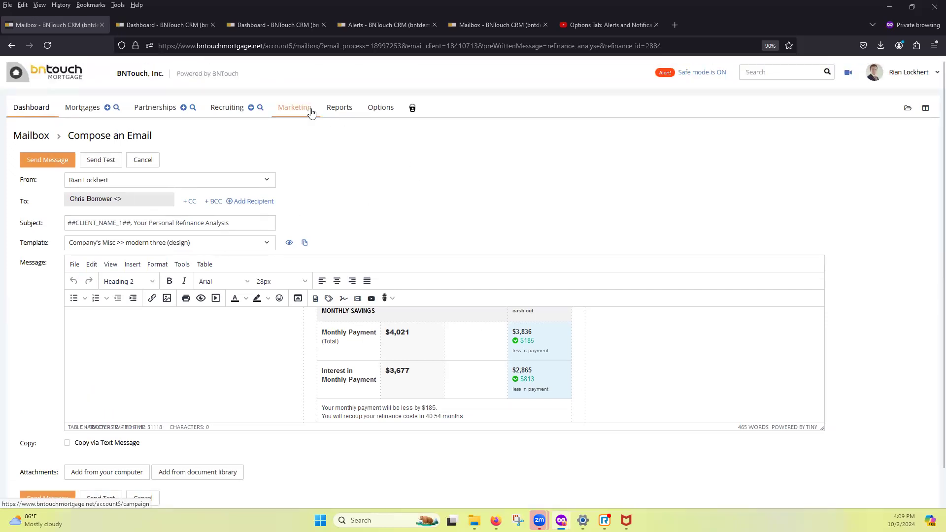
left_click(311, 113)
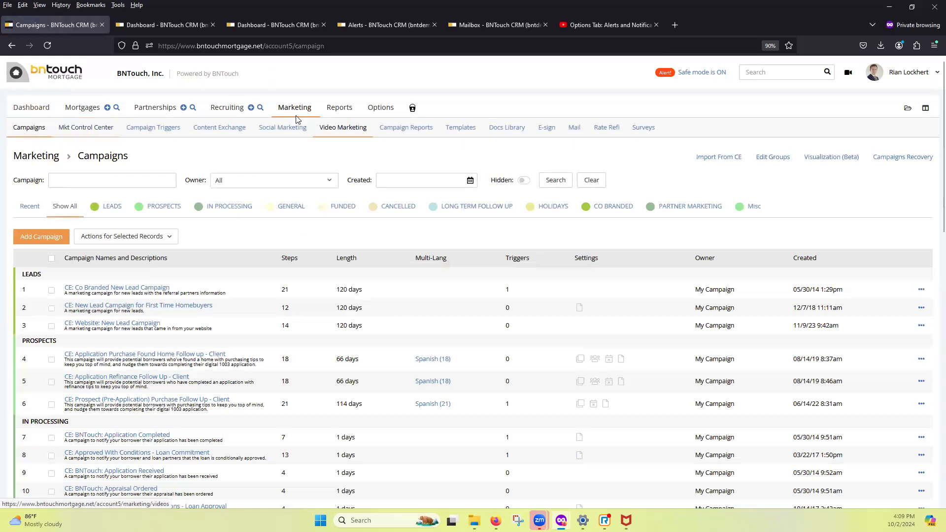
left_click(22, 114)
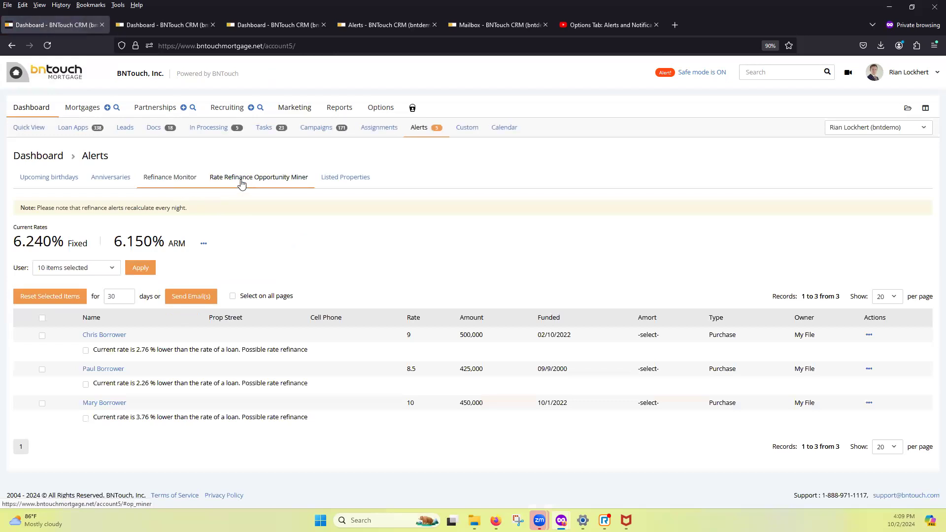
left_click(242, 180)
left_click(72, 272)
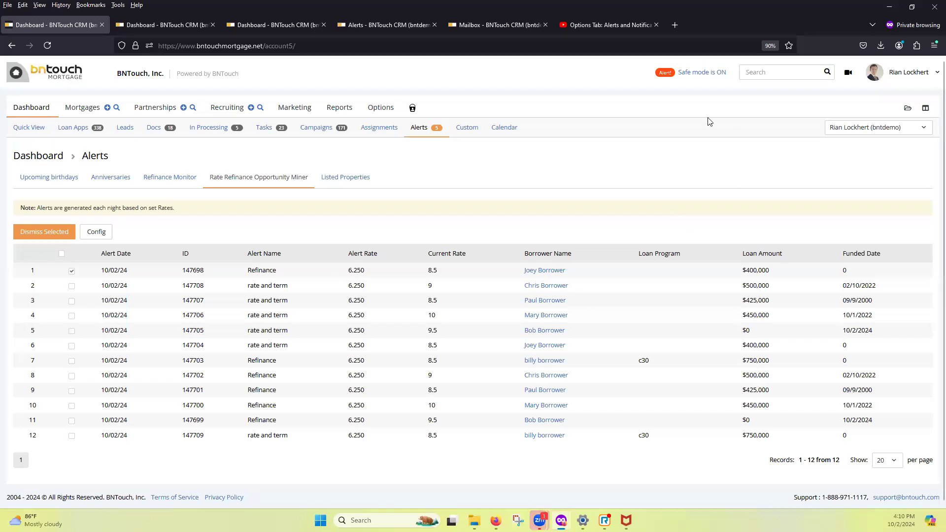
Step: Find the Rate Refi Miner - Refinance Opportunities Discovery Tool among the account's modules and view its details
left_click(905, 75)
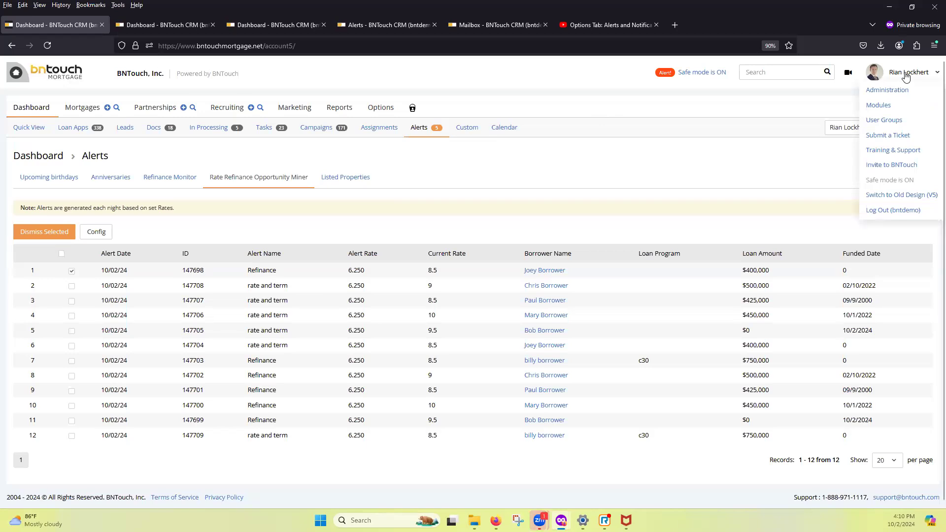
left_click(886, 108)
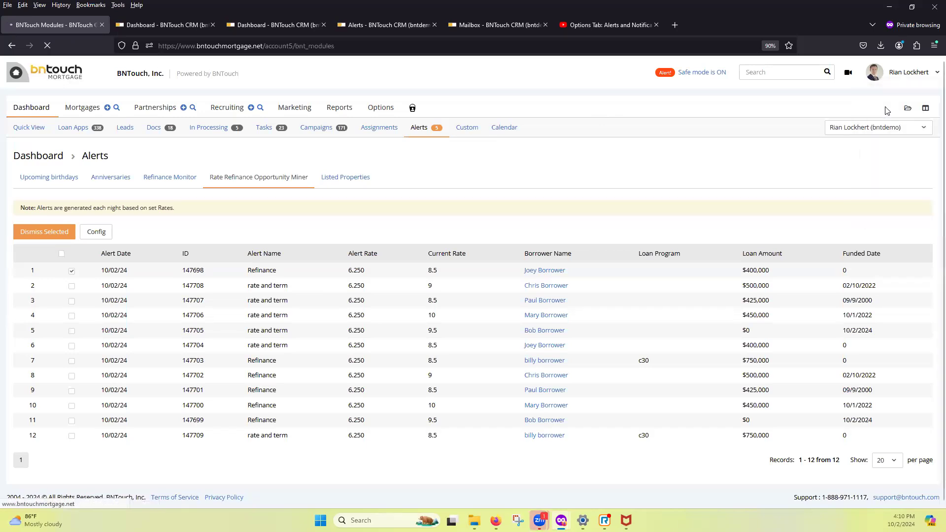
scroll(684, 211, "down", 6)
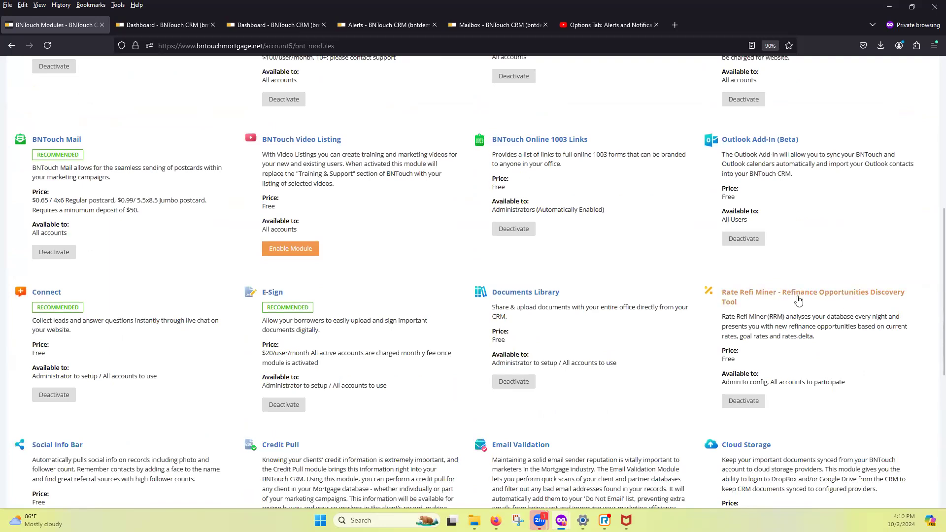
left_click(776, 303)
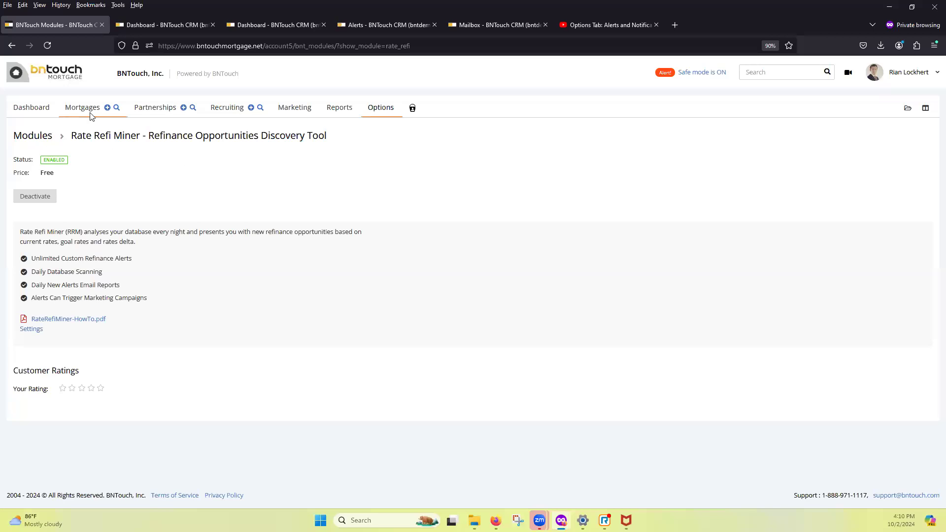
Step: Open the configuration of the Rate Refinance Opportunity Miner in the Marketing area
left_click(346, 110)
left_click(297, 112)
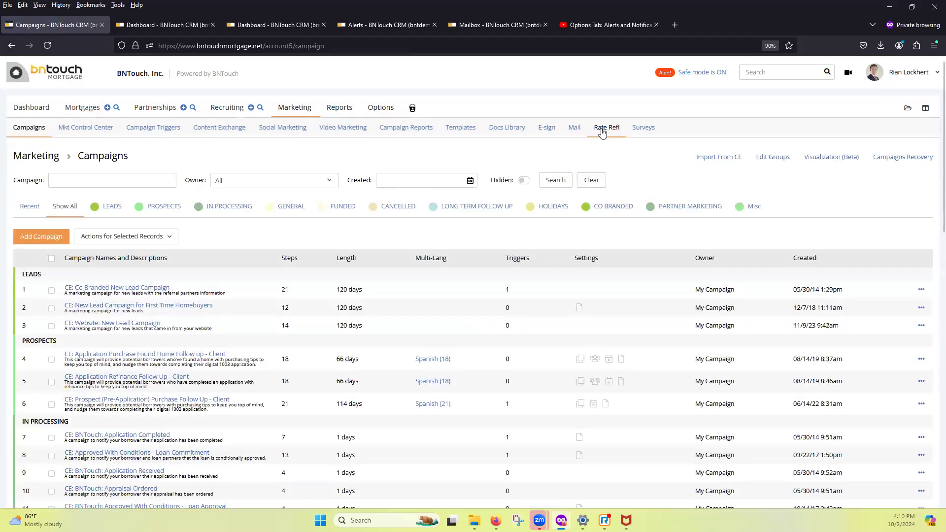
left_click(609, 128)
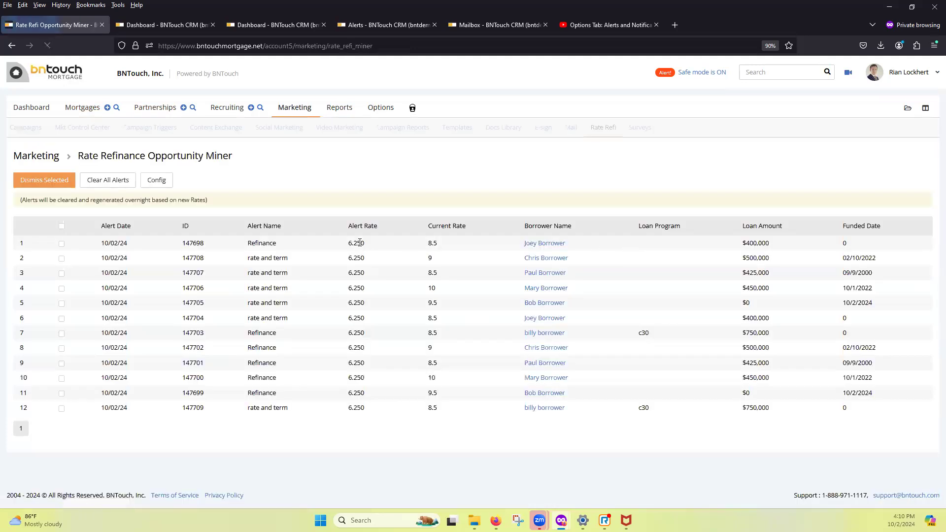
left_click(163, 180)
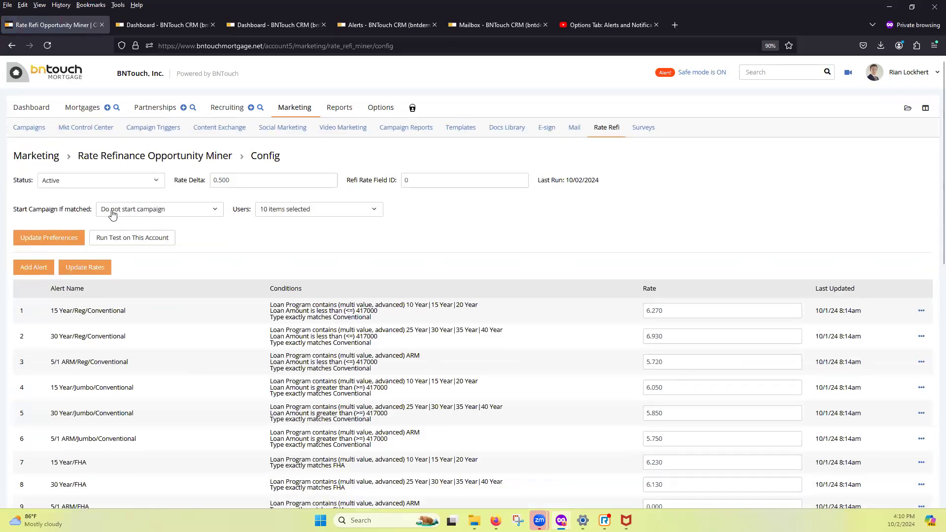
Step: View the campaigns that can start on a matched alert and the users included, closing both lists without changing the selections
left_click(178, 213)
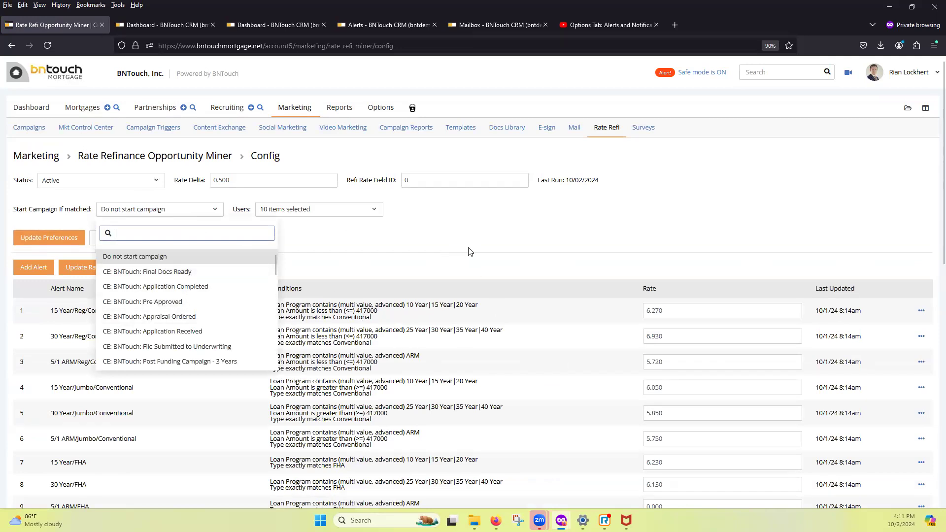
left_click(417, 231)
left_click(353, 211)
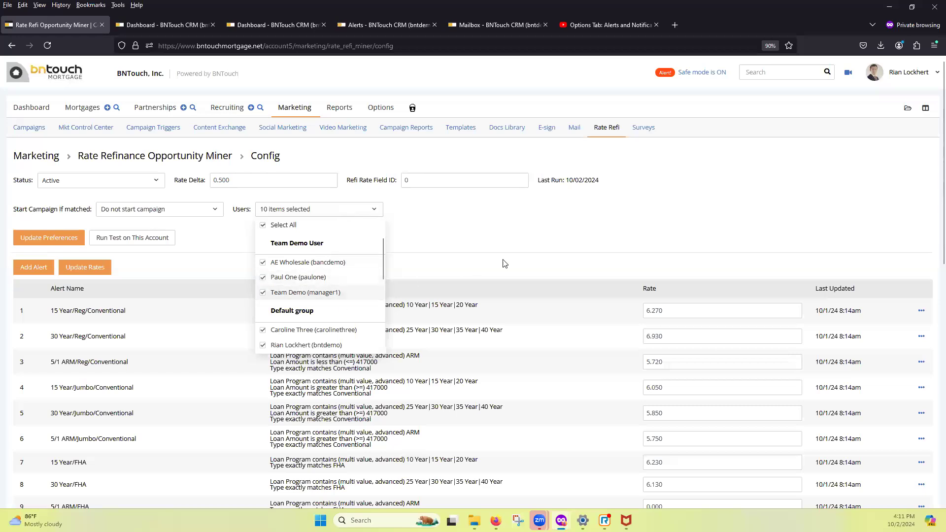
left_click(500, 245)
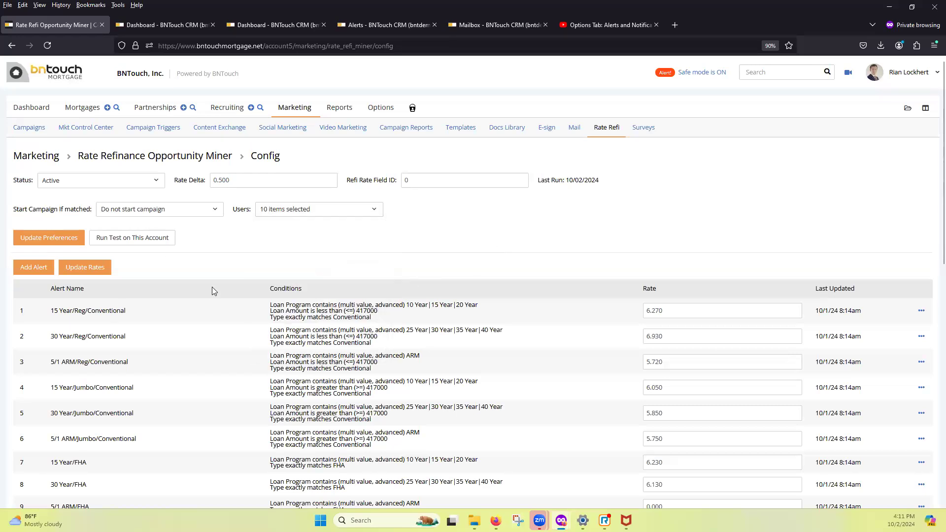